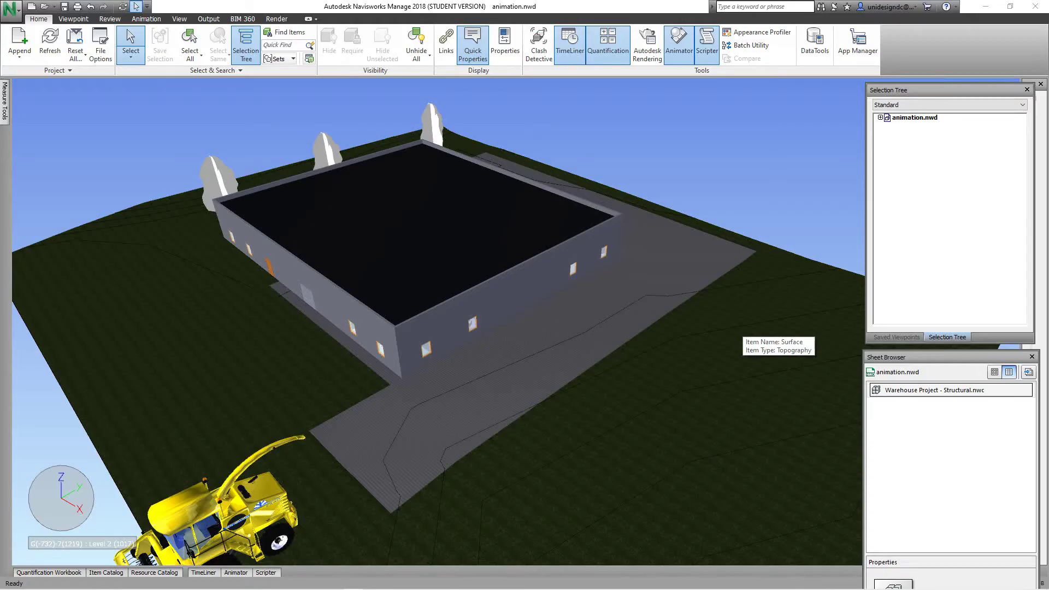
# - Hide the Basic Roof of the warehouse to expose the building's interior
pyautogui.scroll(-1, 746, 307)
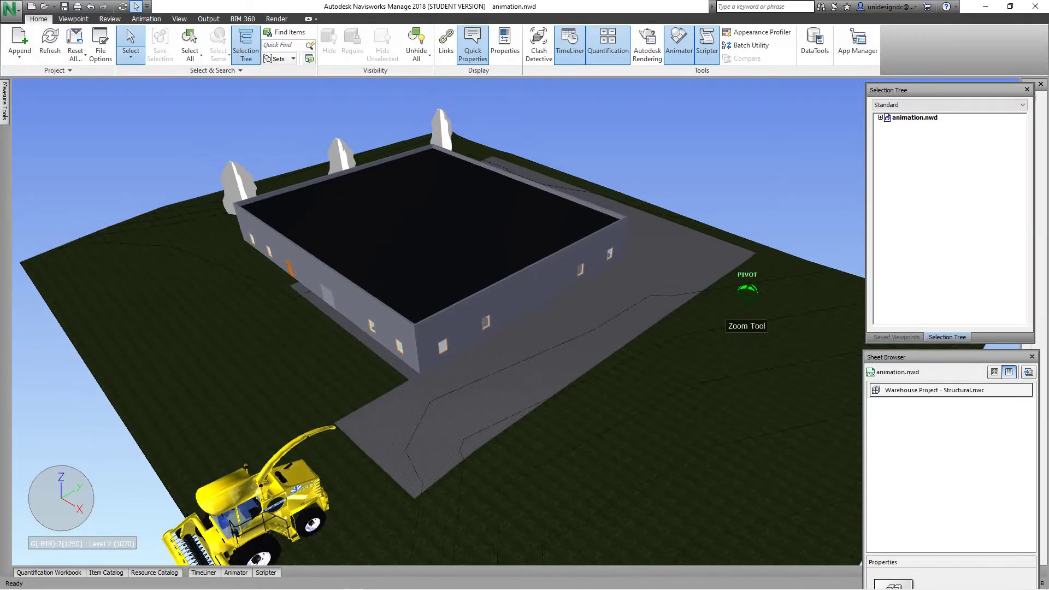
pyautogui.moveTo(745, 307); pyautogui.dragTo(718, 368, button='middle')
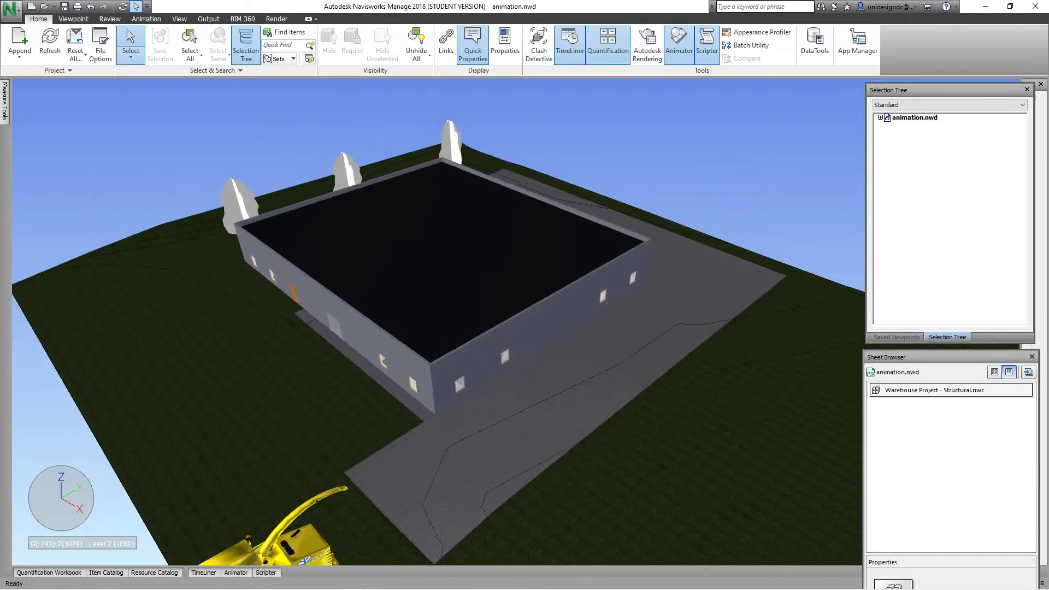
pyautogui.click(427, 234)
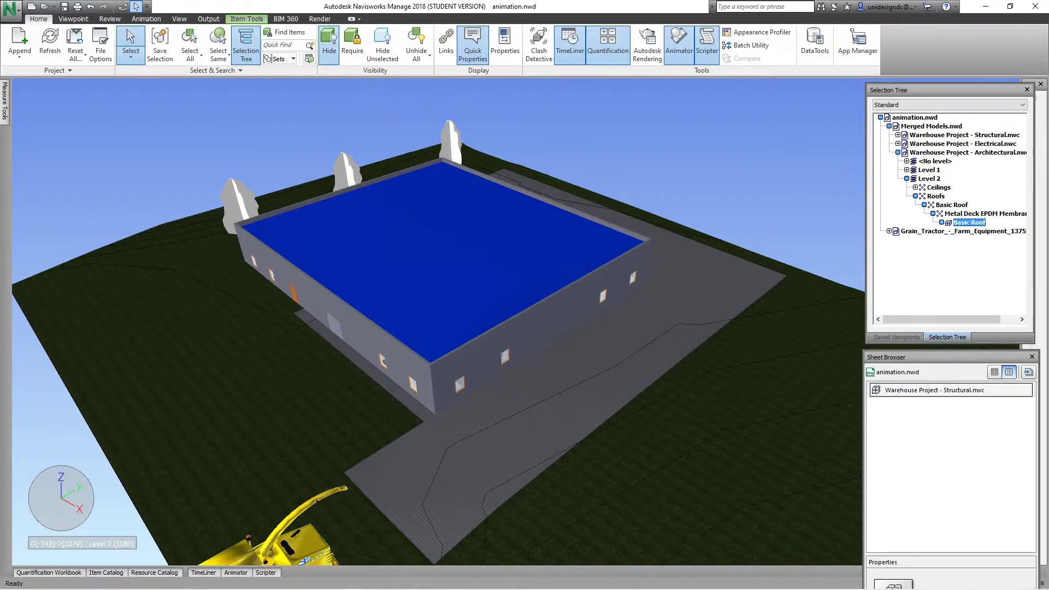
pyautogui.click(329, 47)
# - Examine the cable trays, light fixtures and electrical runs inside the warehouse from close up and from an overview
pyautogui.scroll(5, 386, 205)
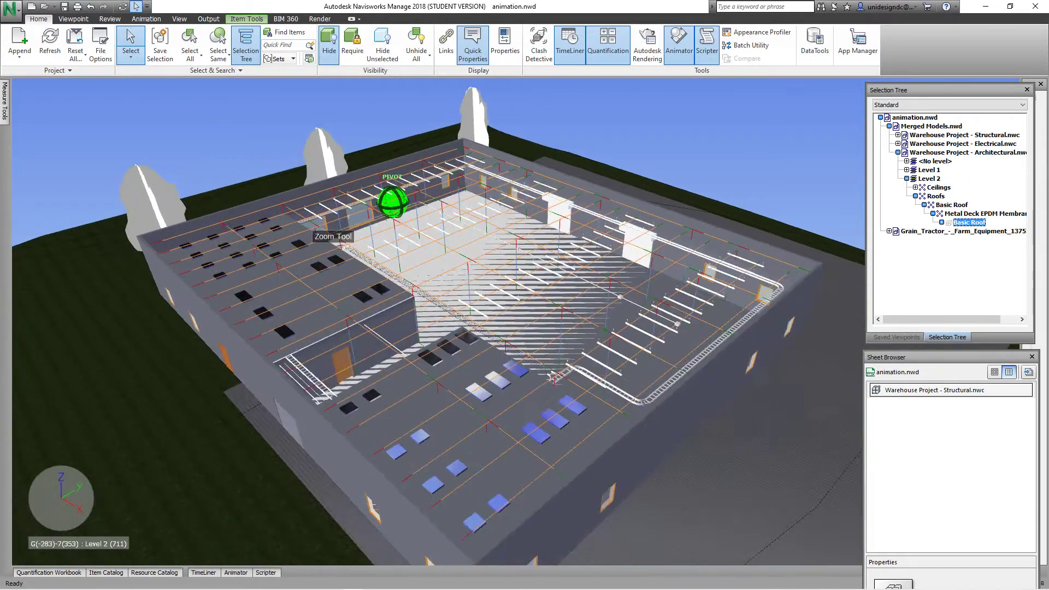
pyautogui.scroll(5, 392, 203)
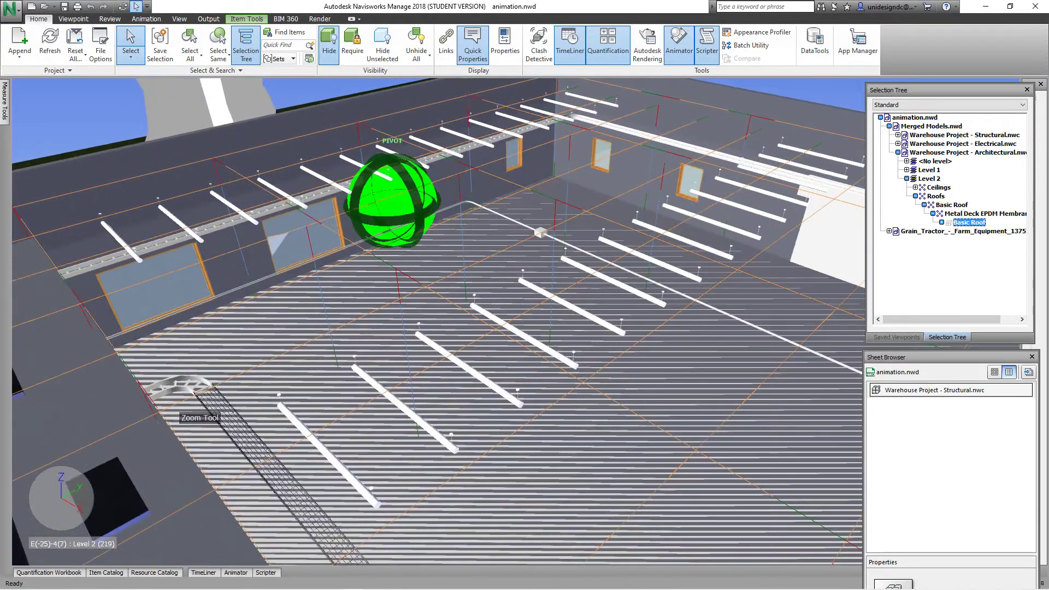
pyautogui.scroll(-5, 228, 398)
pyautogui.moveTo(387, 397); pyautogui.dragTo(401, 308, button='middle')
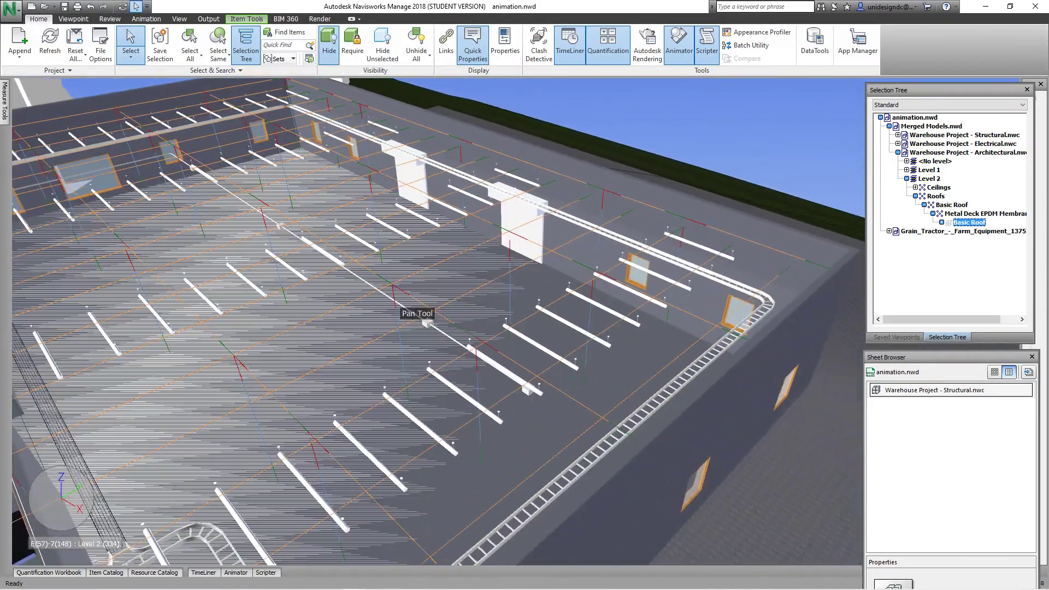
pyautogui.scroll(5, 759, 301)
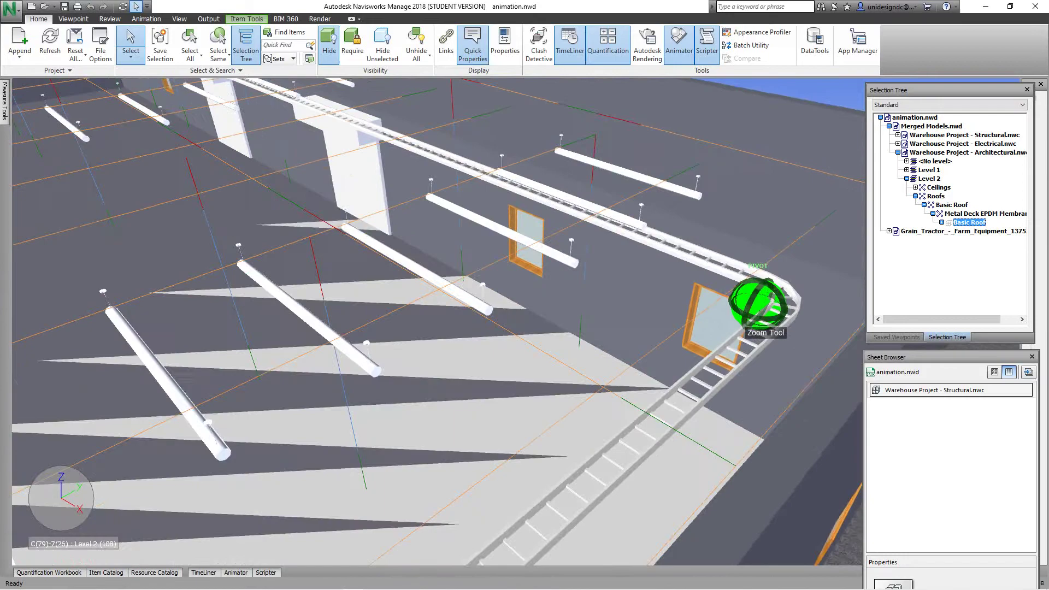
pyautogui.scroll(-8, 759, 302)
pyautogui.moveTo(480, 387); pyautogui.dragTo(612, 213, button='middle')
pyautogui.moveTo(441, 354); pyautogui.dragTo(452, 368, button='middle')
pyautogui.scroll(-3, 335, 357)
pyautogui.moveTo(335, 357); pyautogui.dragTo(342, 389, button='middle')
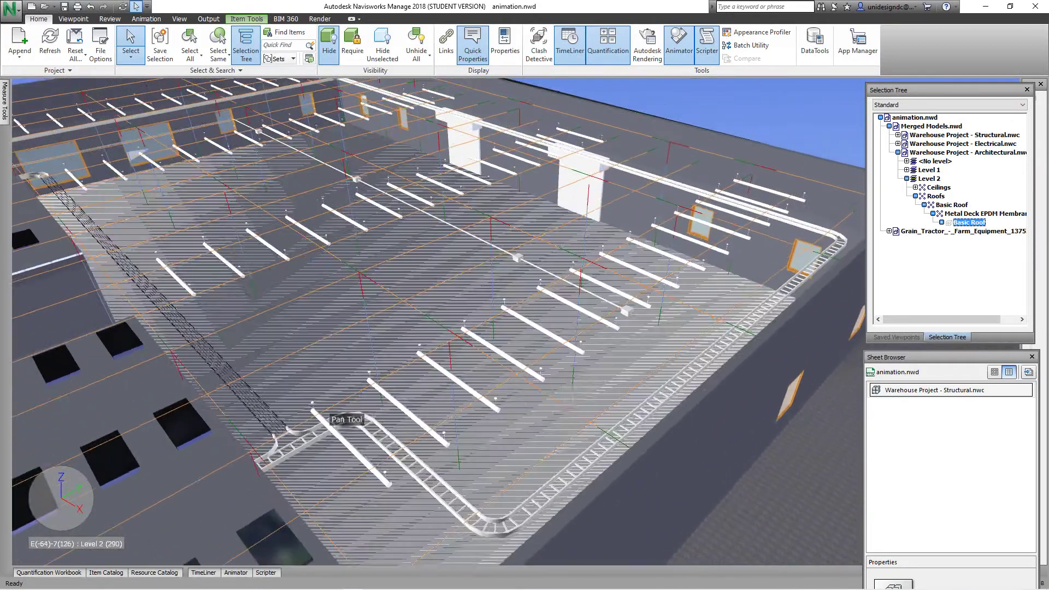
pyautogui.scroll(-2, 346, 372)
pyautogui.scroll(-2, 347, 373)
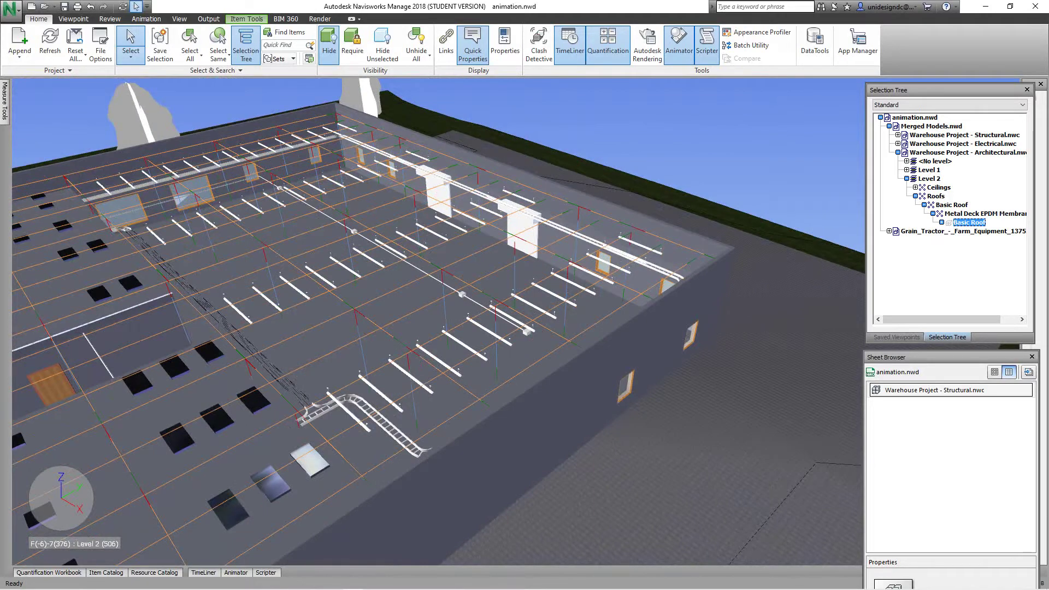
pyautogui.scroll(-2, 286, 377)
pyautogui.moveTo(285, 377); pyautogui.dragTo(340, 385, button='middle')
pyautogui.scroll(-2, 352, 395)
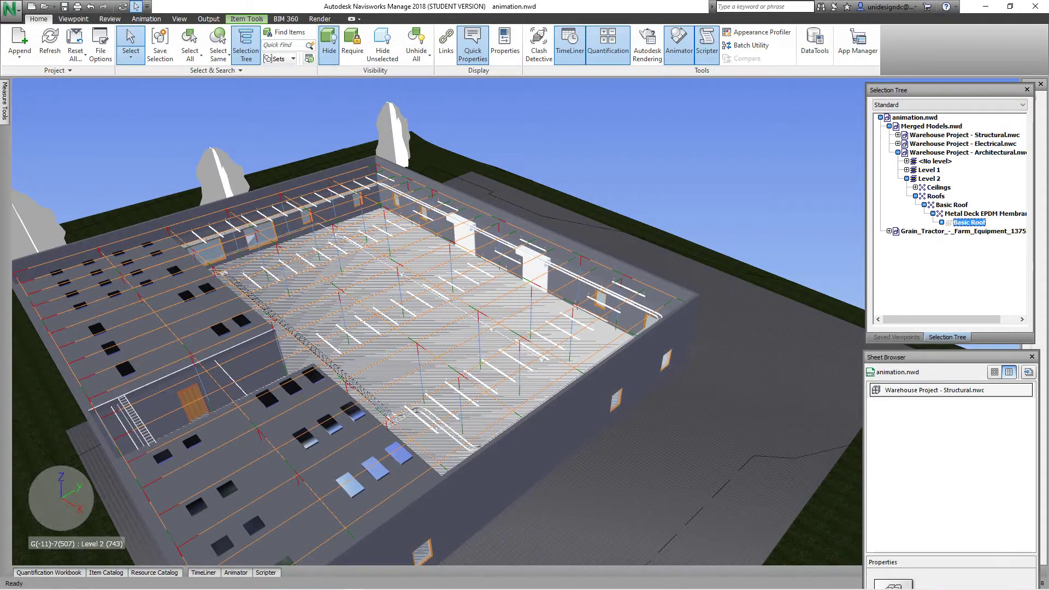
pyautogui.scroll(-3, 747, 223)
pyautogui.scroll(3, 727, 214)
pyautogui.moveTo(731, 212); pyautogui.dragTo(695, 224, button='middle')
pyautogui.scroll(-2, 687, 218)
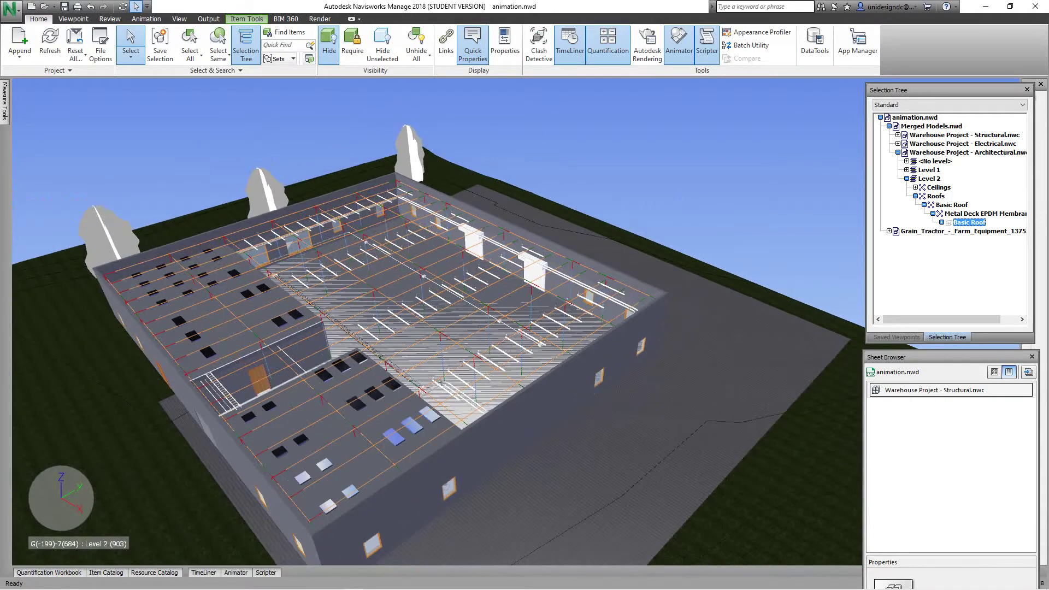
# - Set up a new Quantification project with no catalog, Imperial units and all general takeoff properties, postponing the getting started tutorials
pyautogui.click(608, 46)
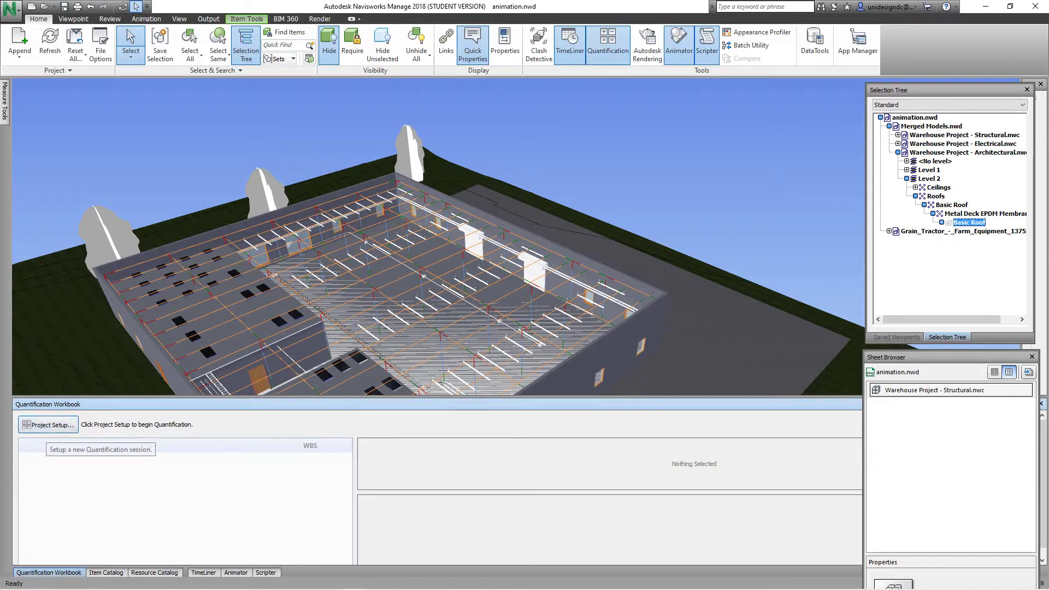
pyautogui.click(49, 425)
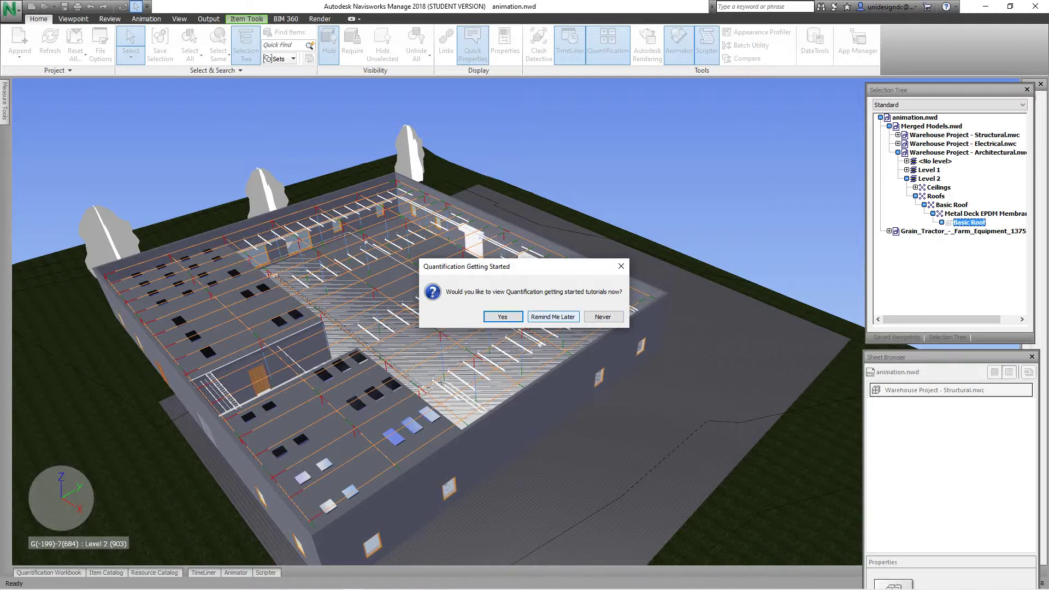
pyautogui.click(553, 317)
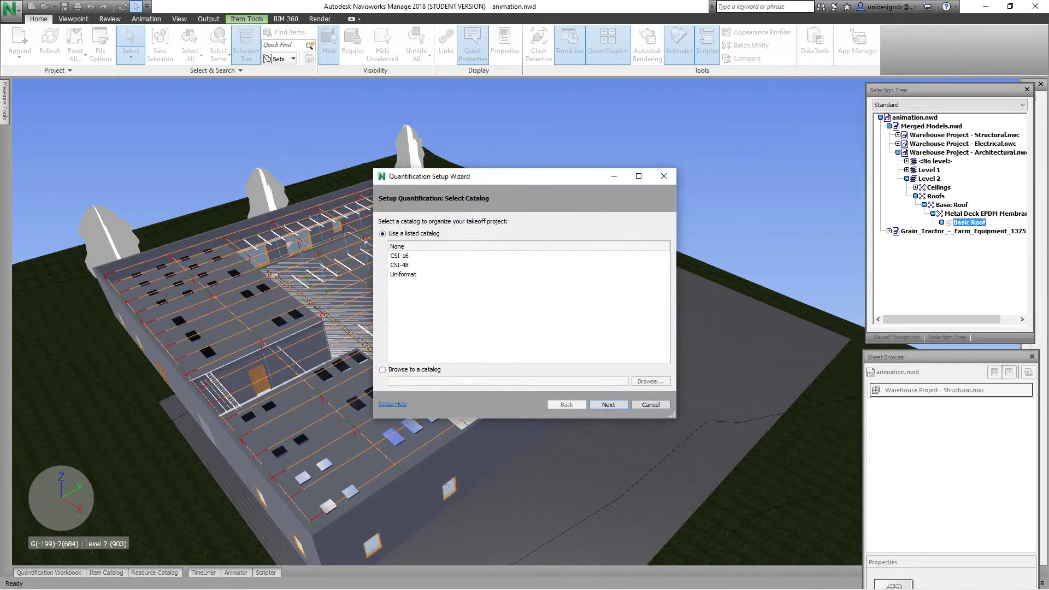
pyautogui.moveTo(526, 178); pyautogui.dragTo(486, 202)
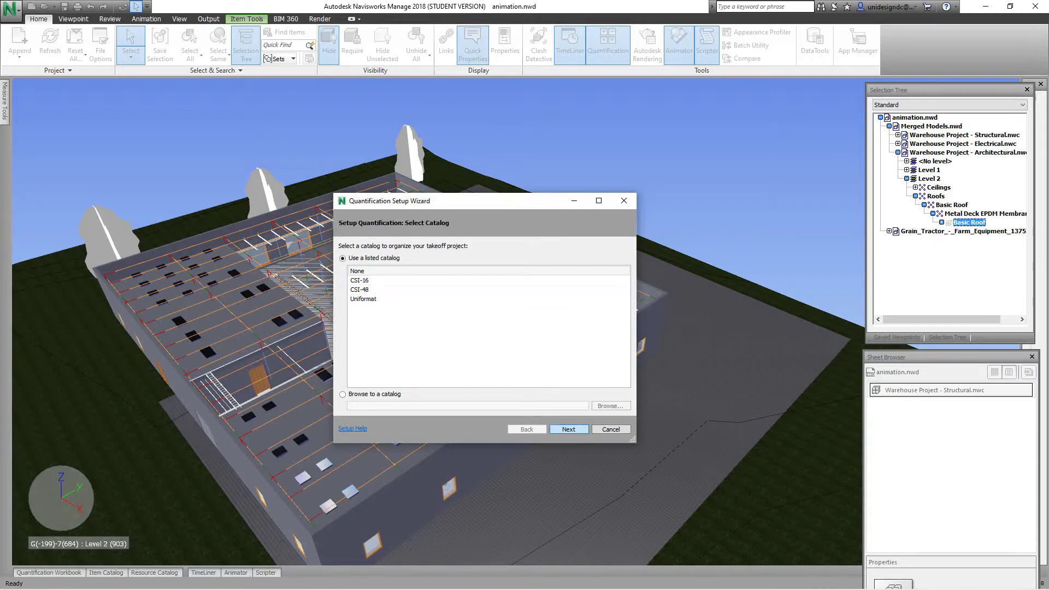
pyautogui.click(569, 430)
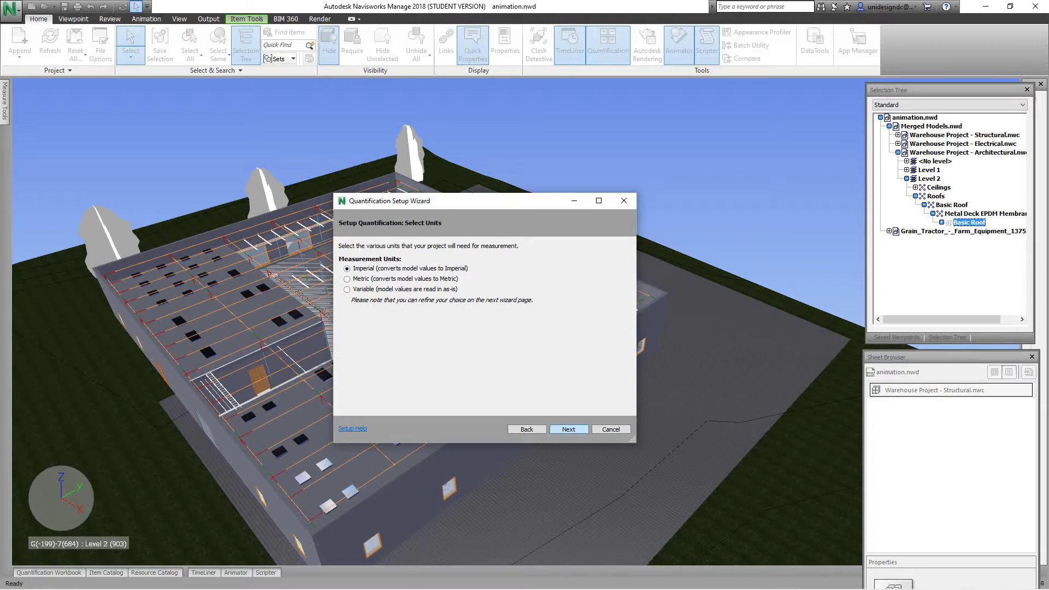
pyautogui.press('Return')
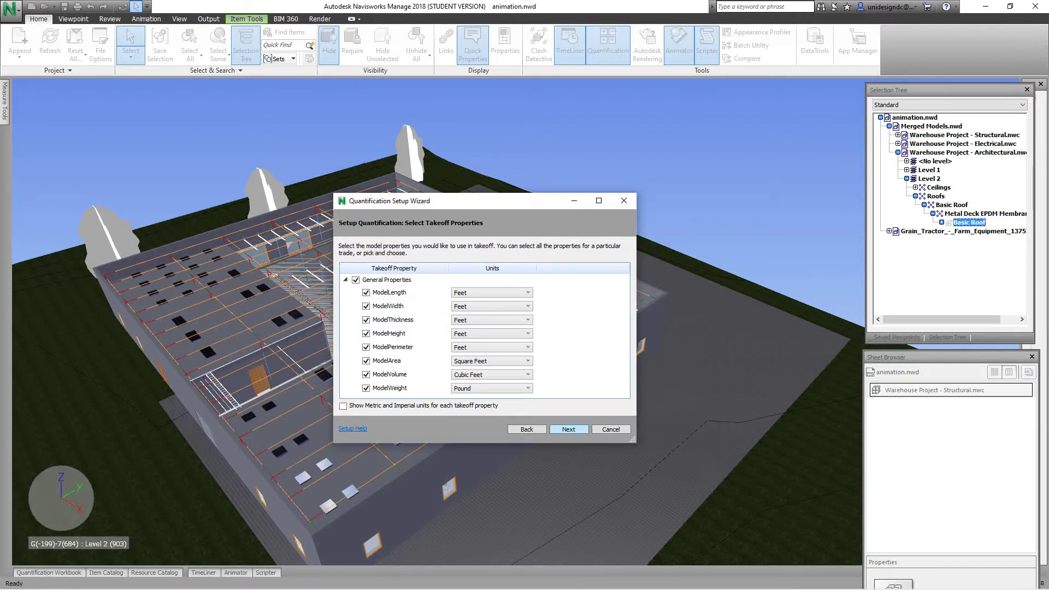
pyautogui.click(569, 430)
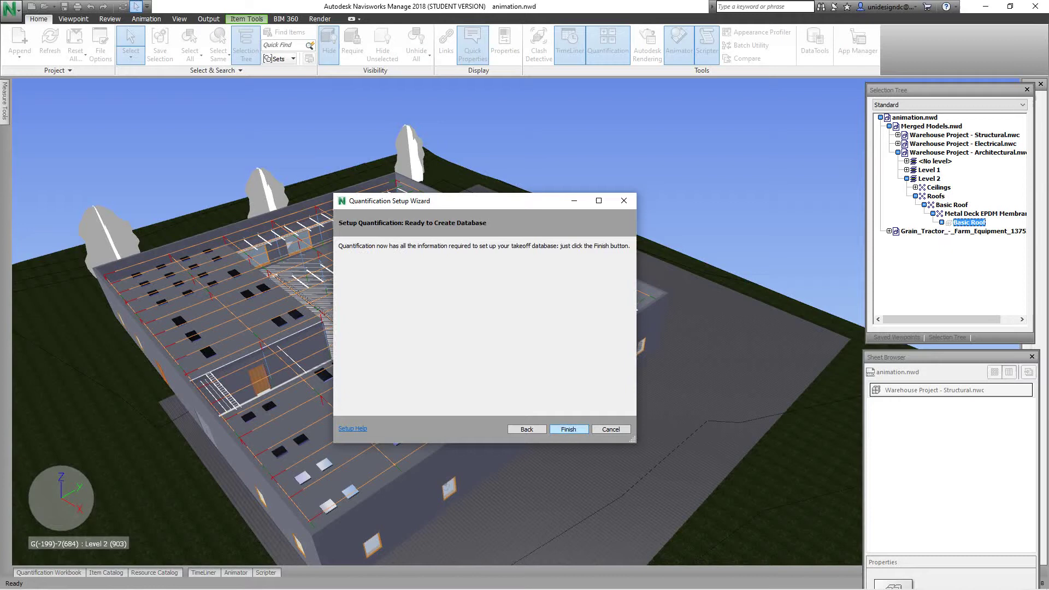
pyautogui.press('Return')
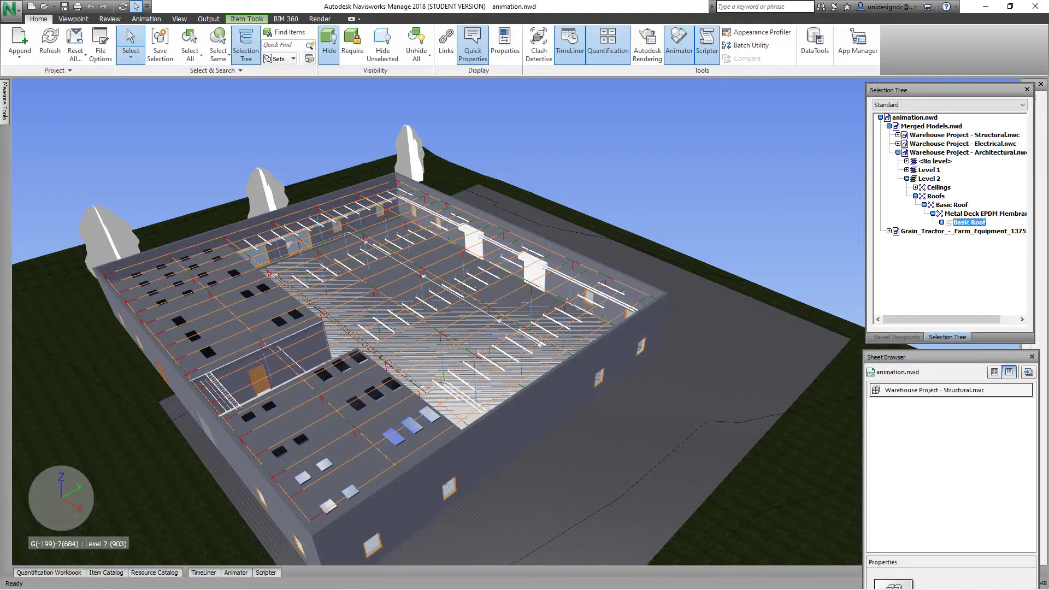
# - Add Level 1 Cable Tray Fittings and Cable Trays of the electrical model to the selection and take it off to a new catalog item
pyautogui.click(898, 144)
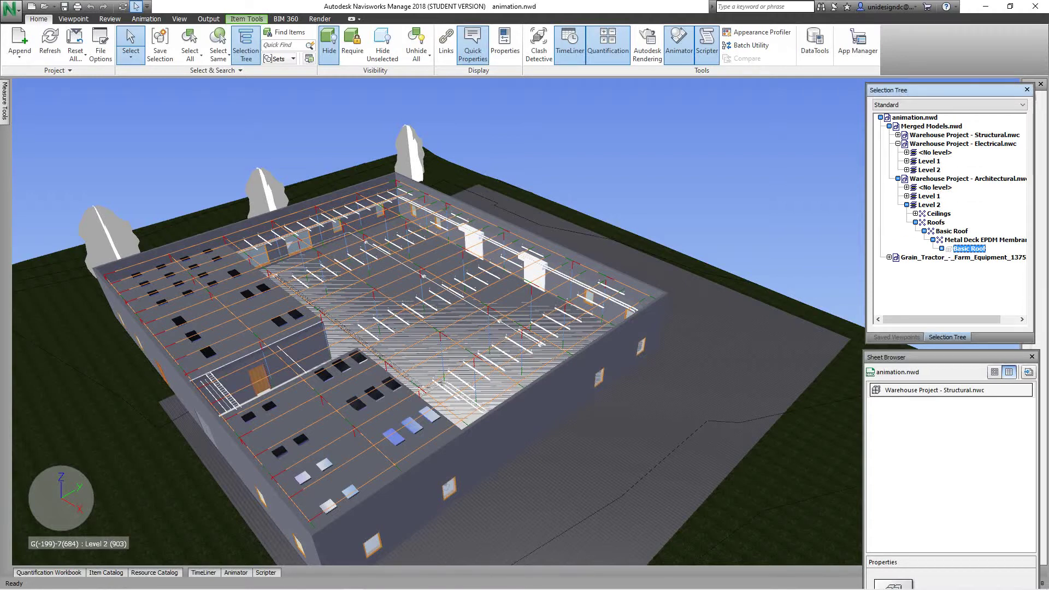
pyautogui.click(907, 161)
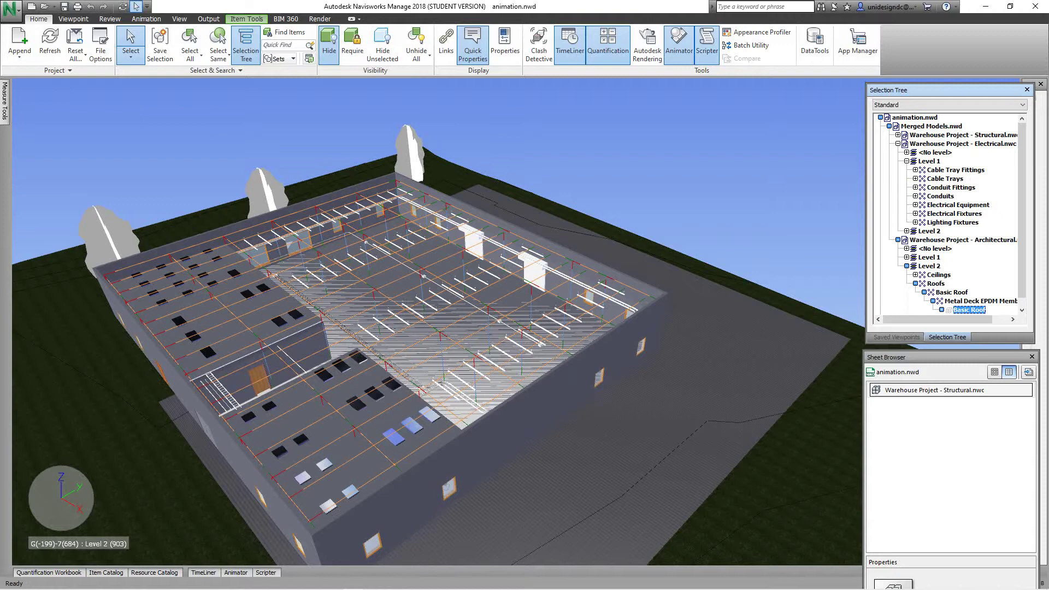
pyautogui.keyDown('ctrl'); pyautogui.click(956, 170); pyautogui.keyUp('ctrl')
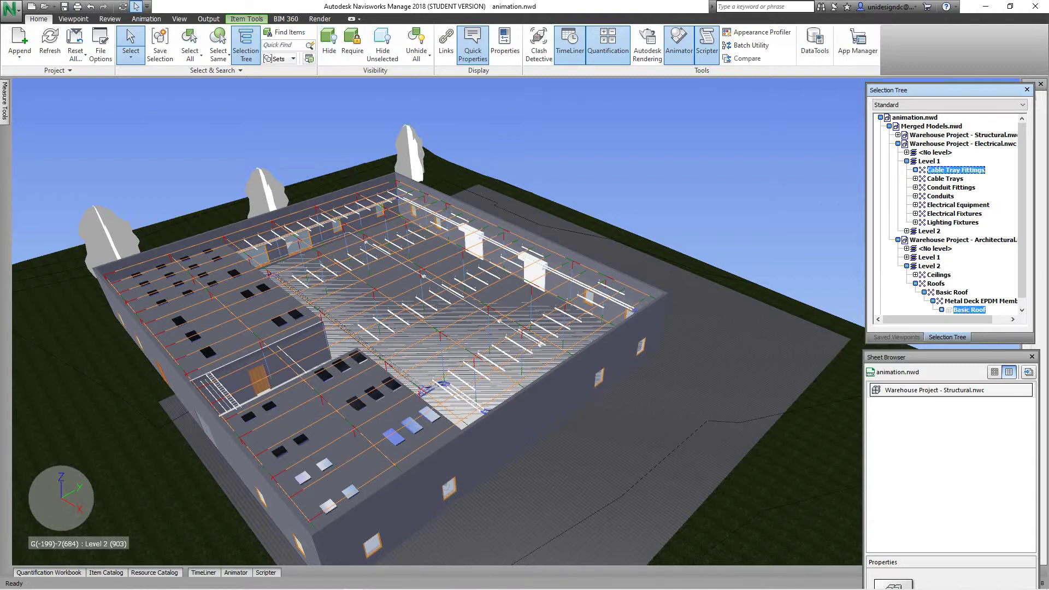
pyautogui.keyDown('ctrl'); pyautogui.click(945, 179); pyautogui.keyUp('ctrl')
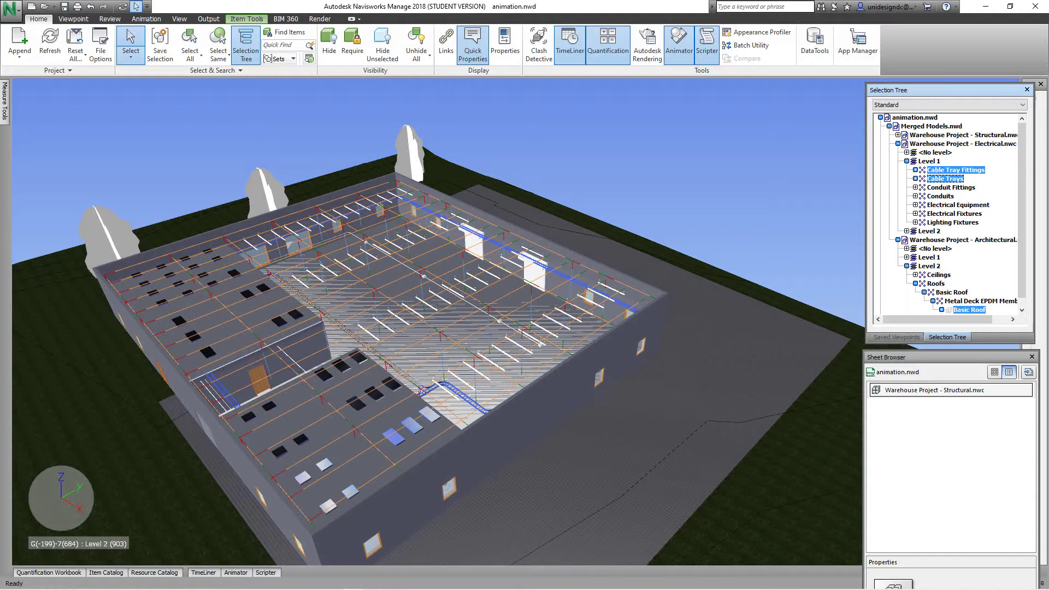
pyautogui.rightClick(951, 171)
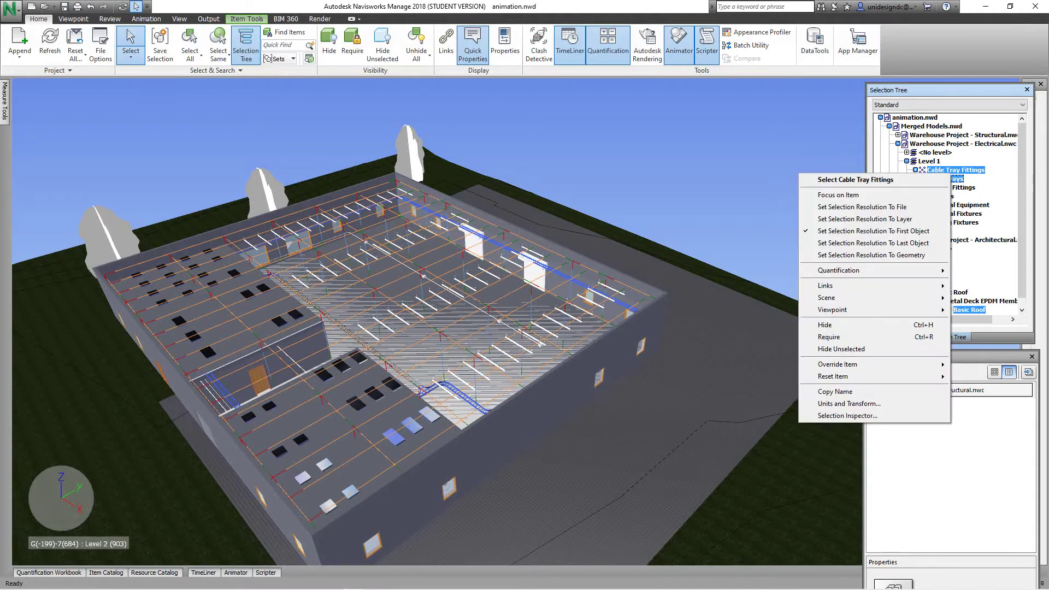
pyautogui.moveTo(875, 271)
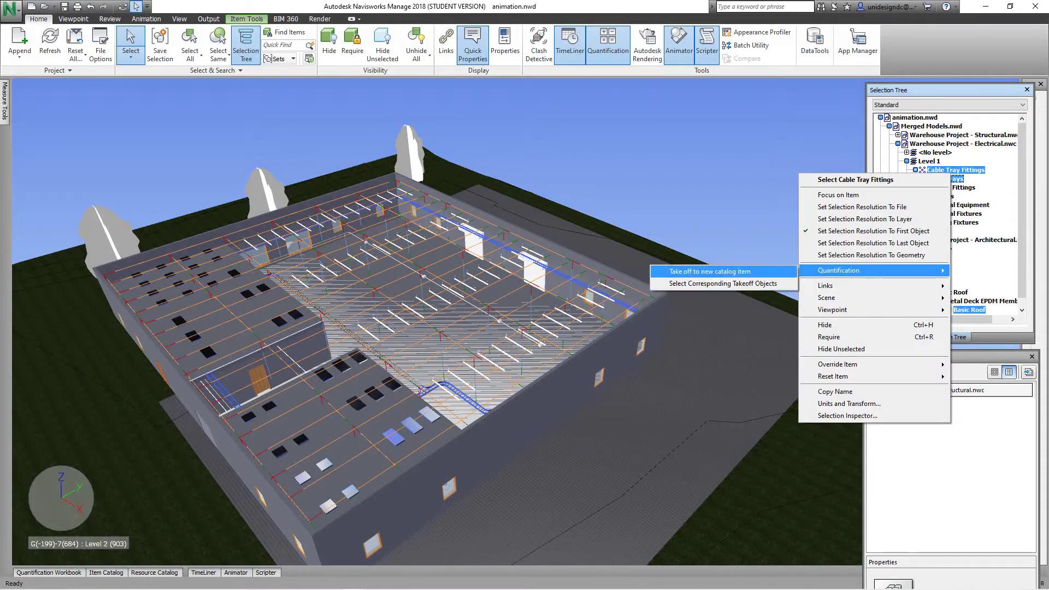
pyautogui.click(711, 272)
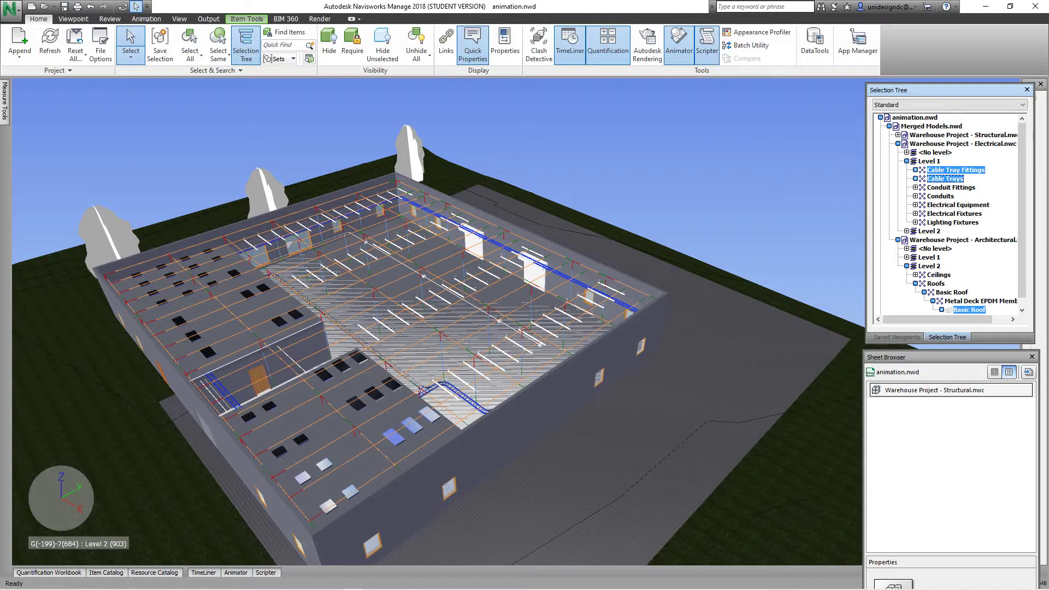
# - Repeat the takeoff of the selected cable tray fittings and cable trays to a new catalog item
pyautogui.rightClick(946, 172)
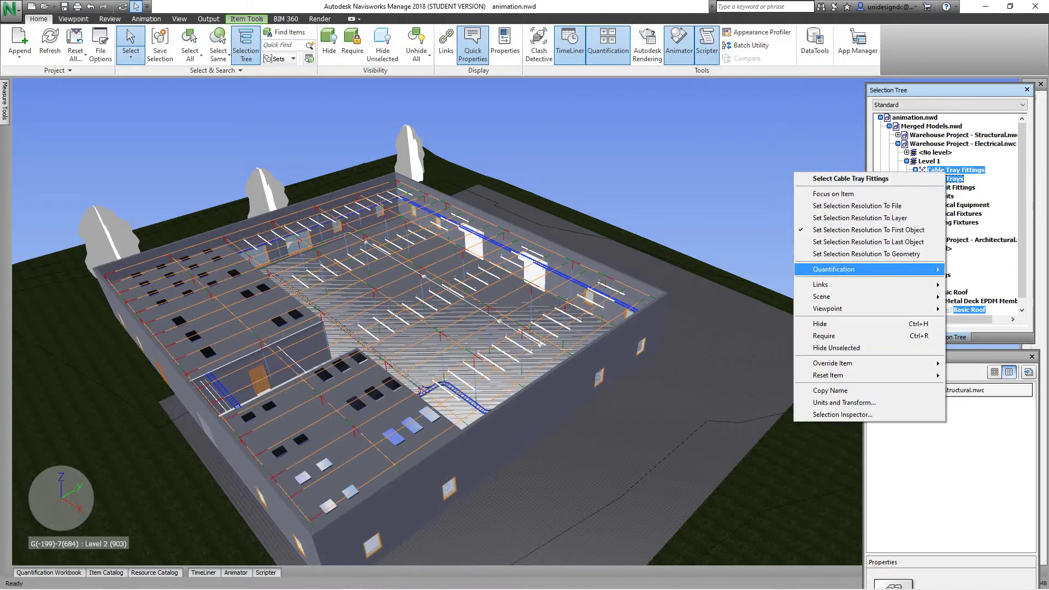
pyautogui.moveTo(897, 270)
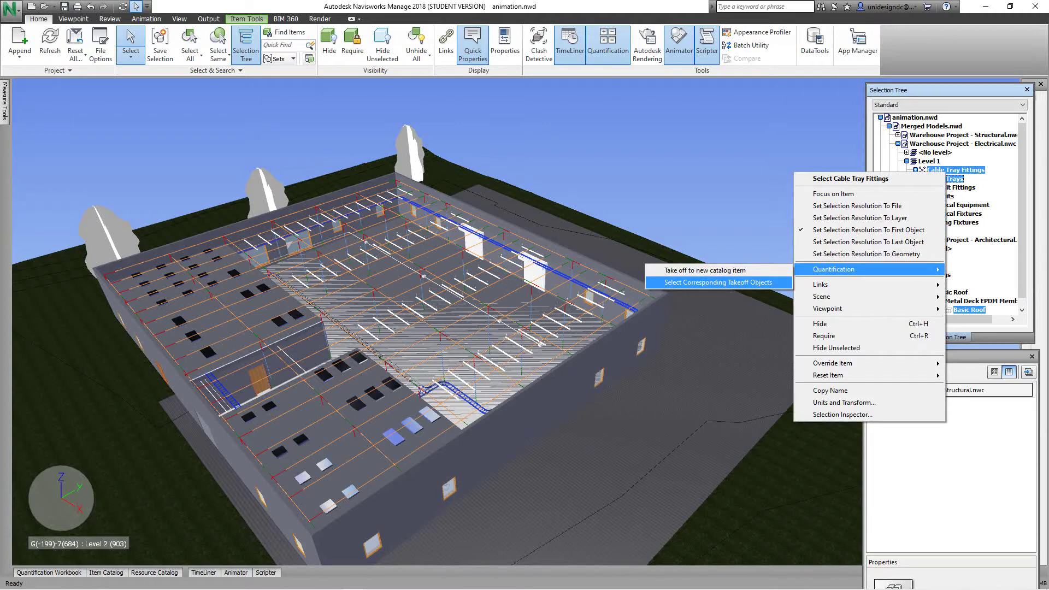
pyautogui.click(705, 271)
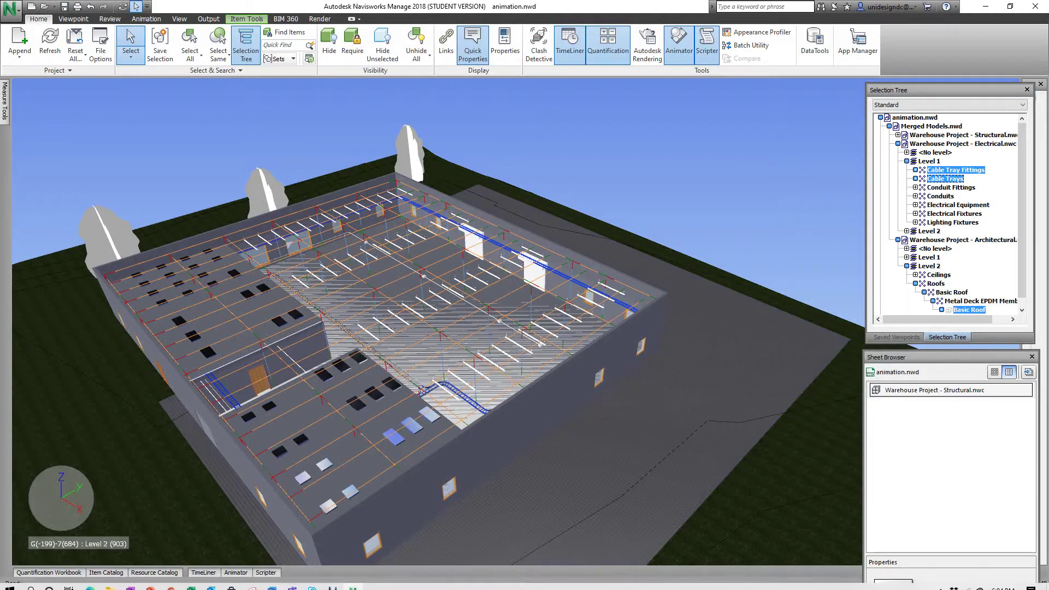
# - Review the takeoff items in the Quantification Workbook, selecting the whole list and returning to its beginning
pyautogui.moveTo(49, 573)
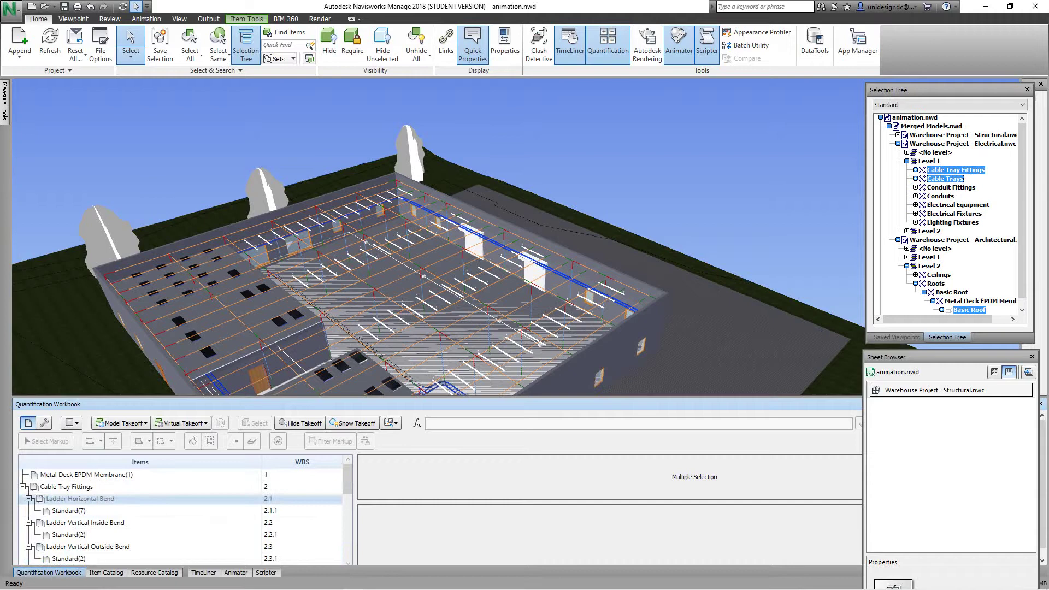
pyautogui.scroll(-2, 181, 502)
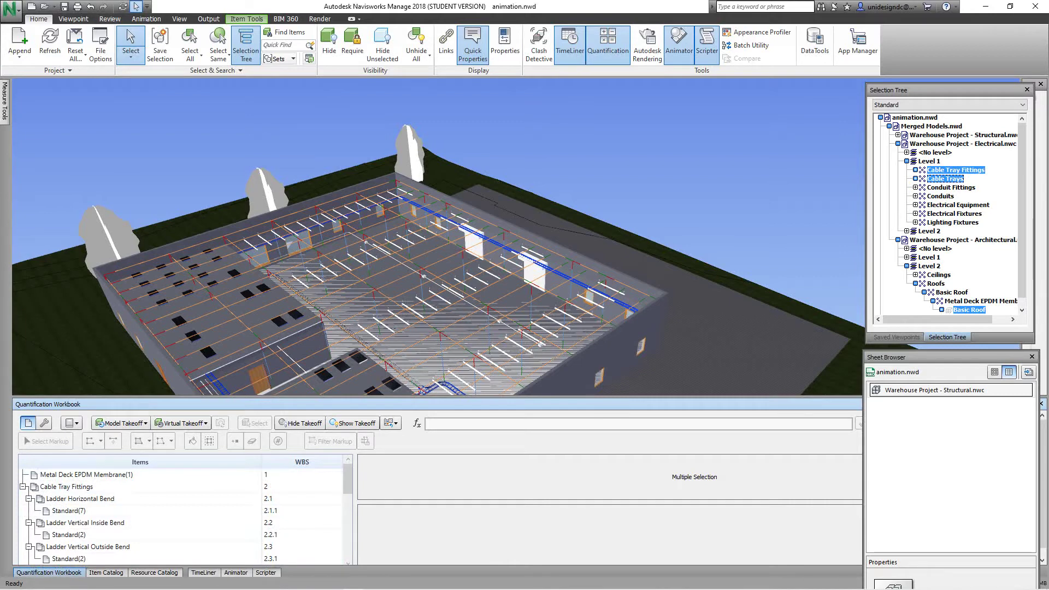
pyautogui.hotkey('ctrl', 'a')
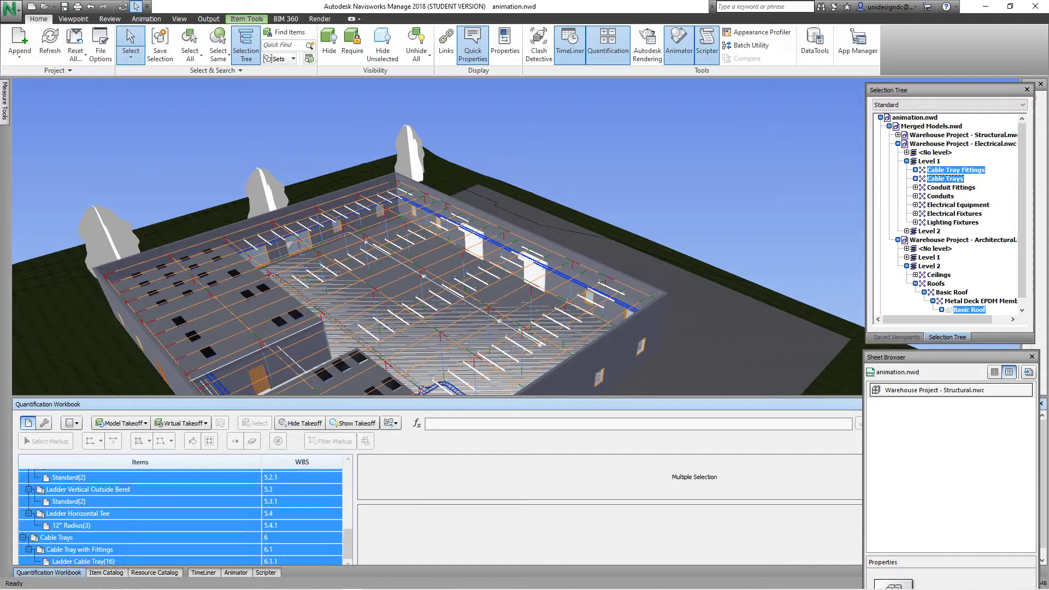
pyautogui.scroll(6, 181, 534)
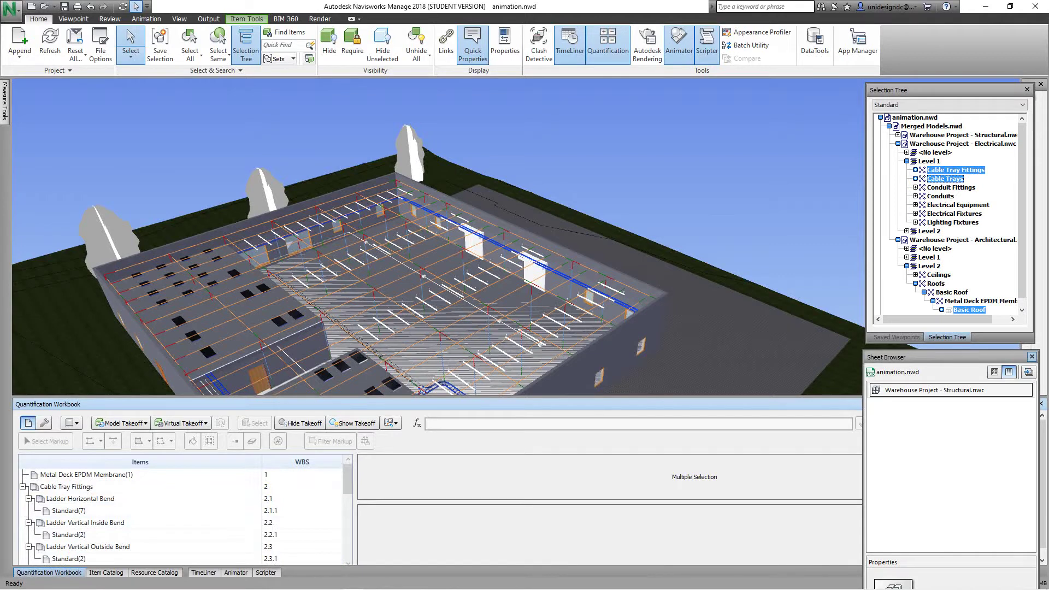
# - Close the Sheet Browser and reopen the Quantification Workbook with its import/export options uncovered
pyautogui.click(1033, 356)
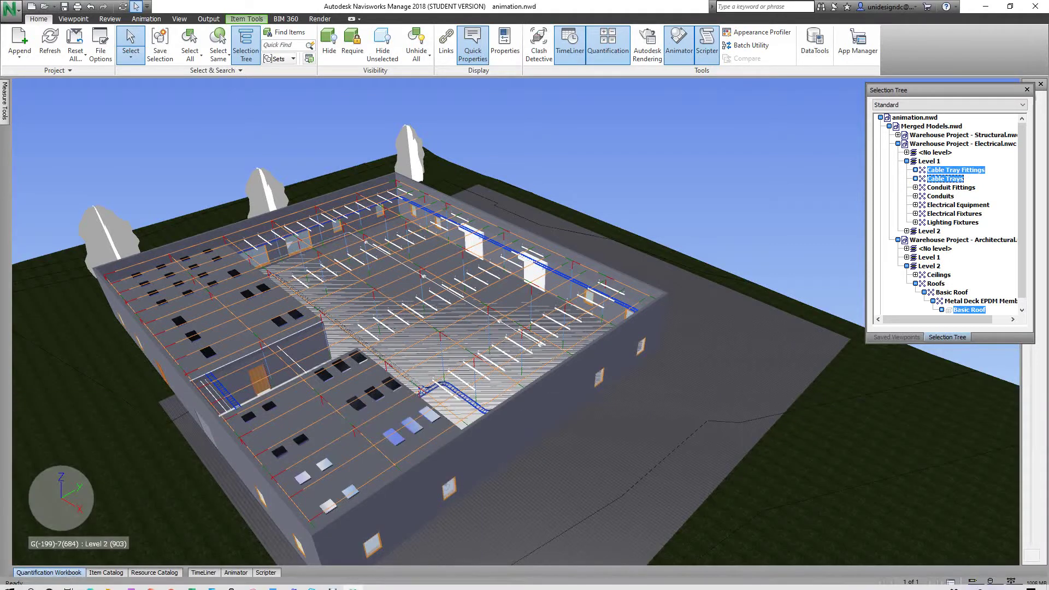
pyautogui.click(48, 573)
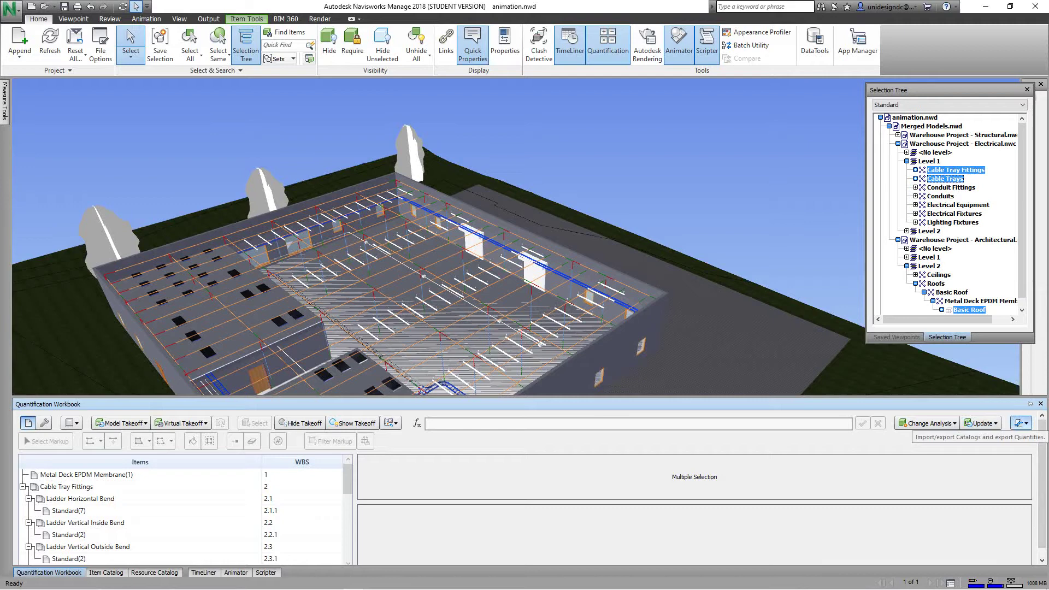
# - Export the quantities to Excel on the Desktop as "New Quantity cABLE TRAYt.xlsx" and open the exported file
pyautogui.click(1020, 423)
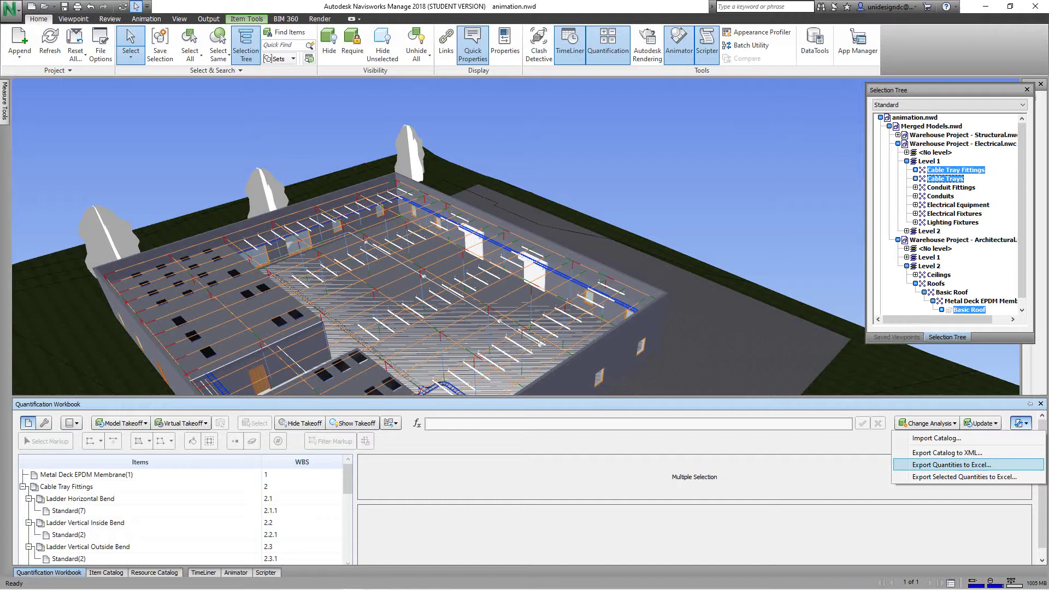
pyautogui.click(952, 464)
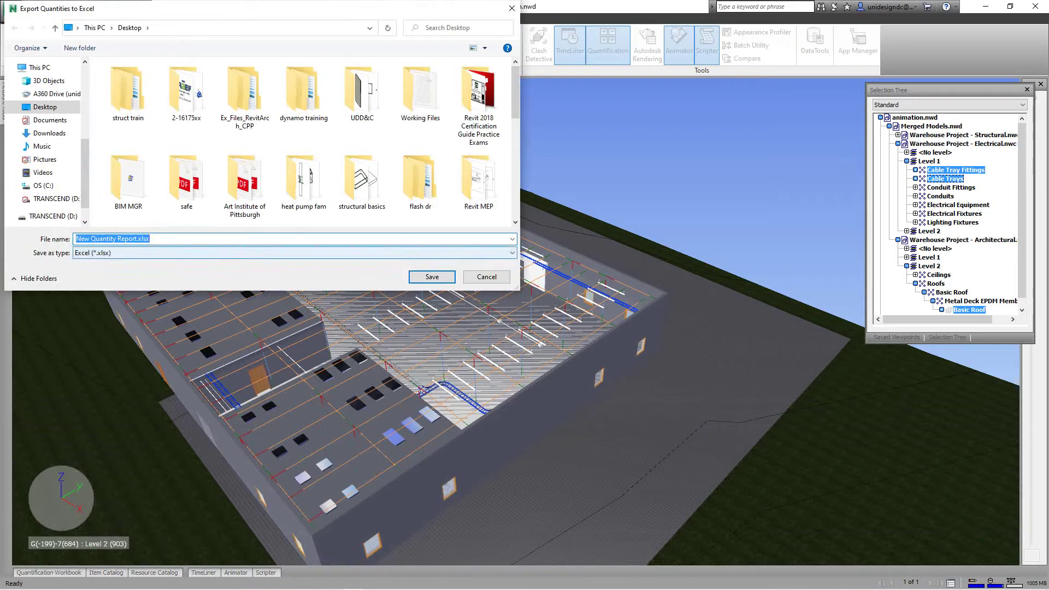
pyautogui.click(137, 239)
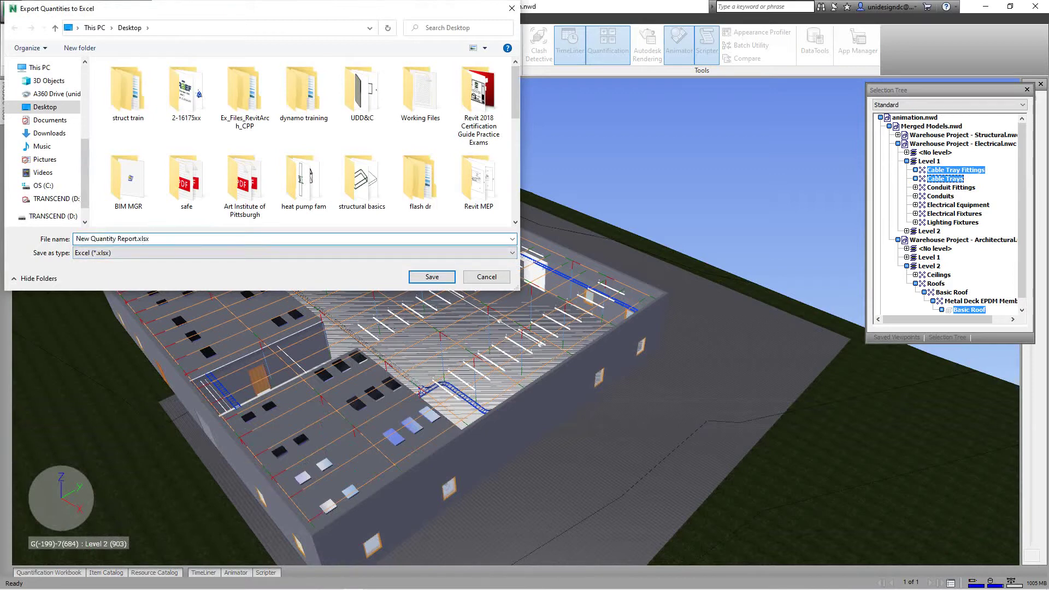
pyautogui.moveTo(118, 238); pyautogui.dragTo(133, 238)
pyautogui.write('cABLE TRAY')
pyautogui.click(432, 276)
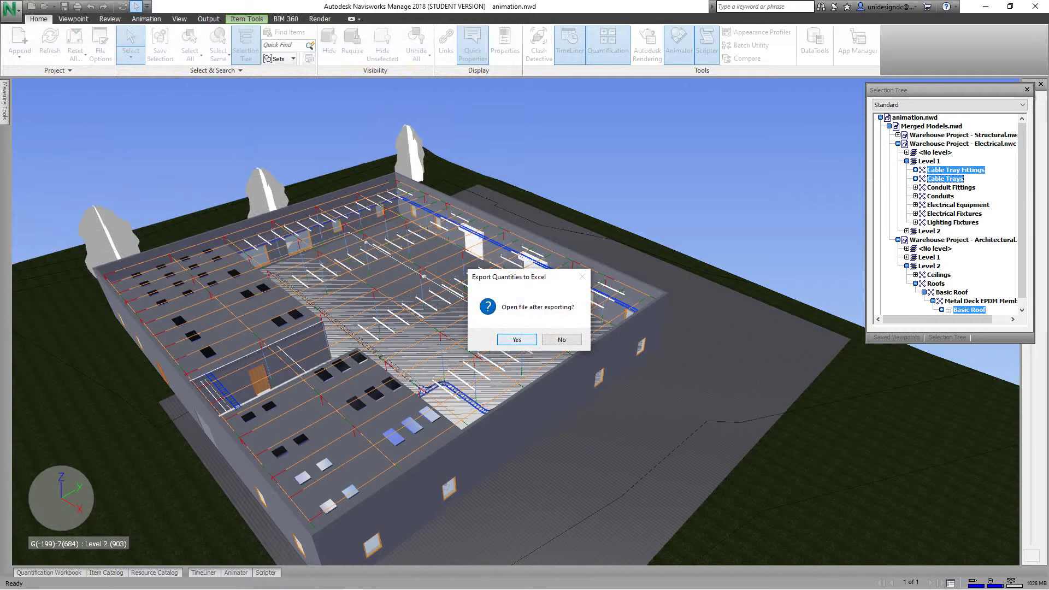
pyautogui.click(517, 340)
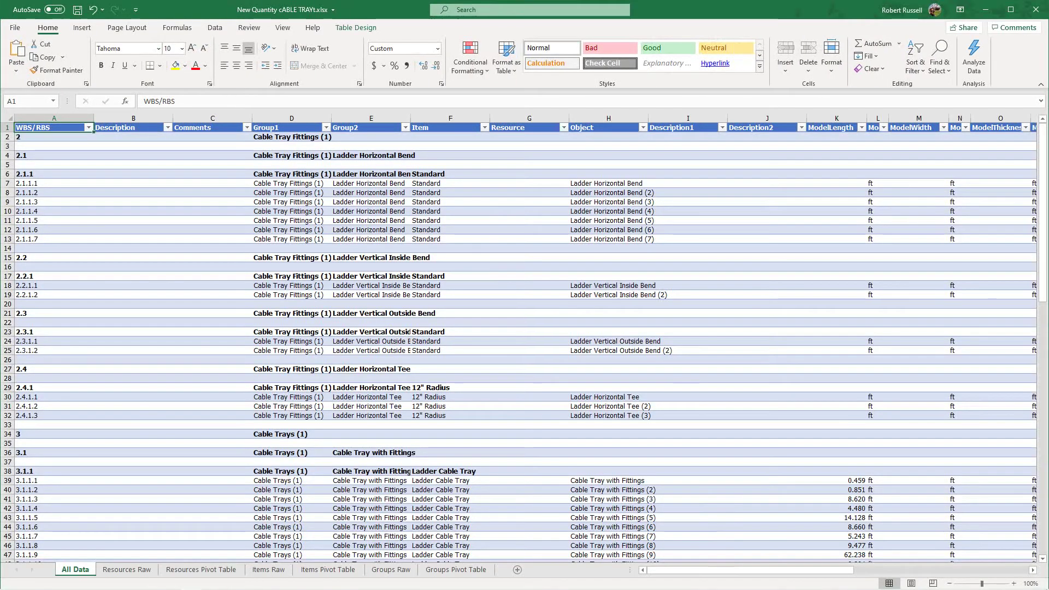
# - Examine the All Data sheet for the cable tray fittings, the cable trays with their model lengths, and the roof membrane
pyautogui.scroll(-8, 524, 339)
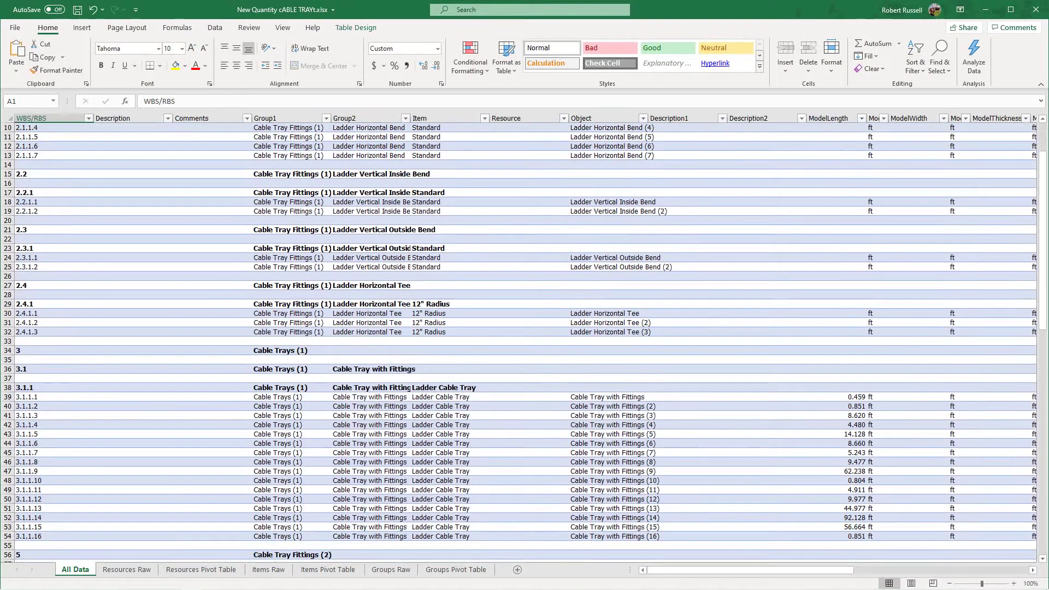
pyautogui.scroll(-7, 525, 338)
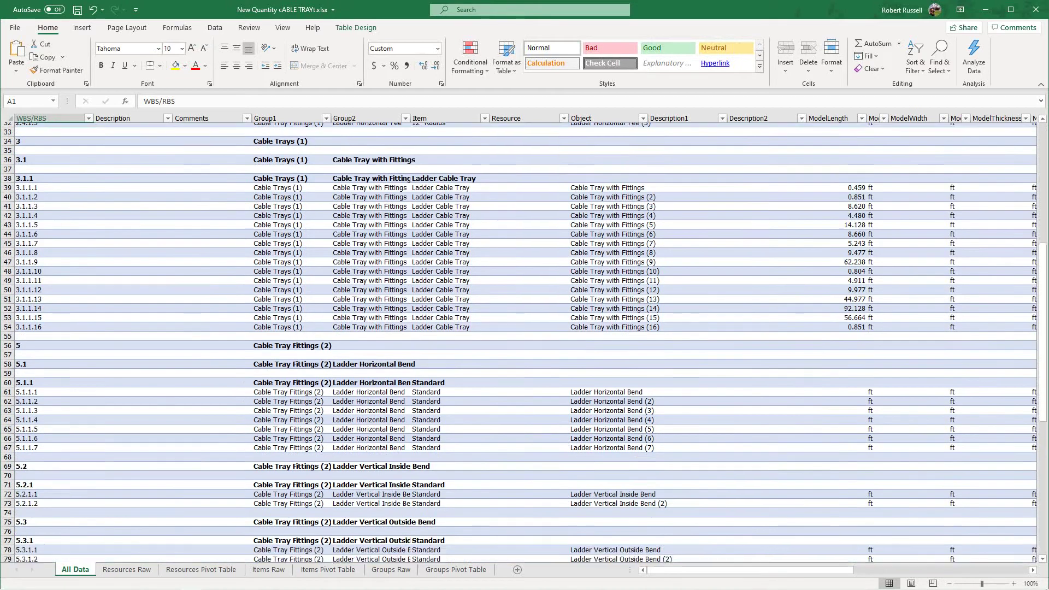
pyautogui.scroll(-12, 524, 338)
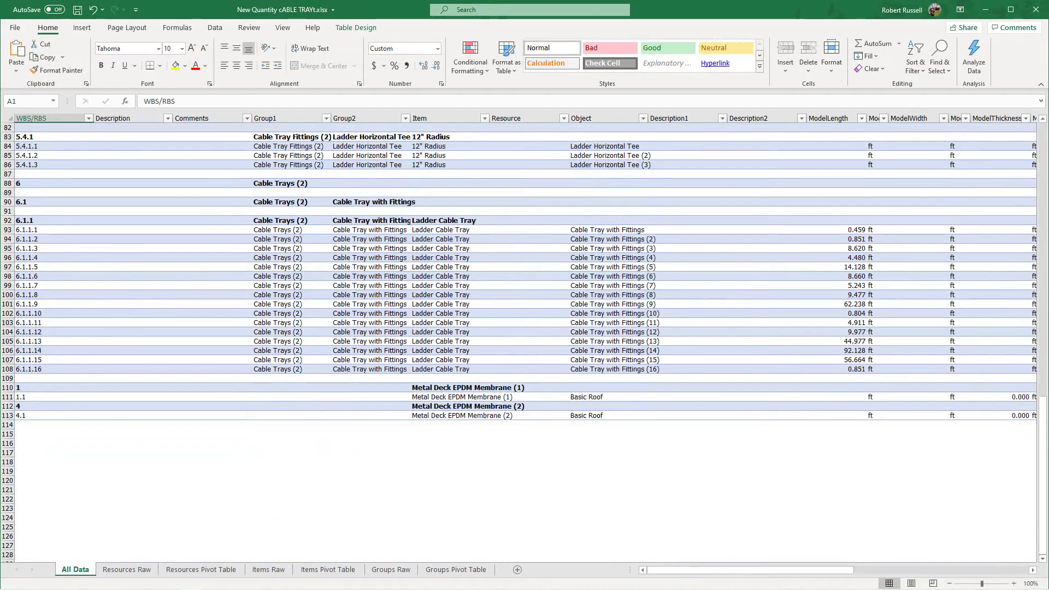
pyautogui.scroll(12, 524, 339)
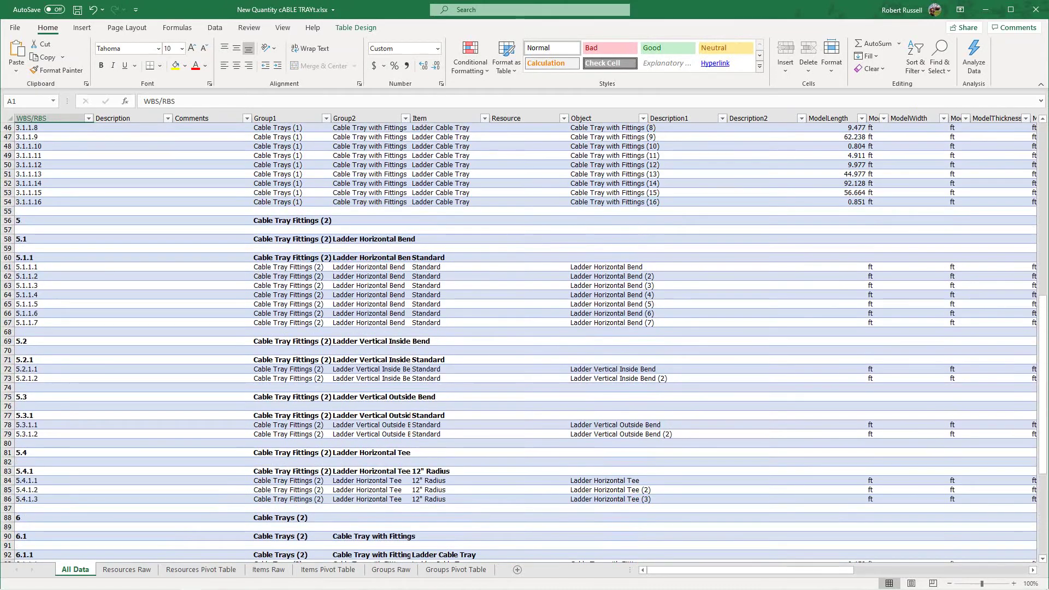
pyautogui.scroll(15, 525, 339)
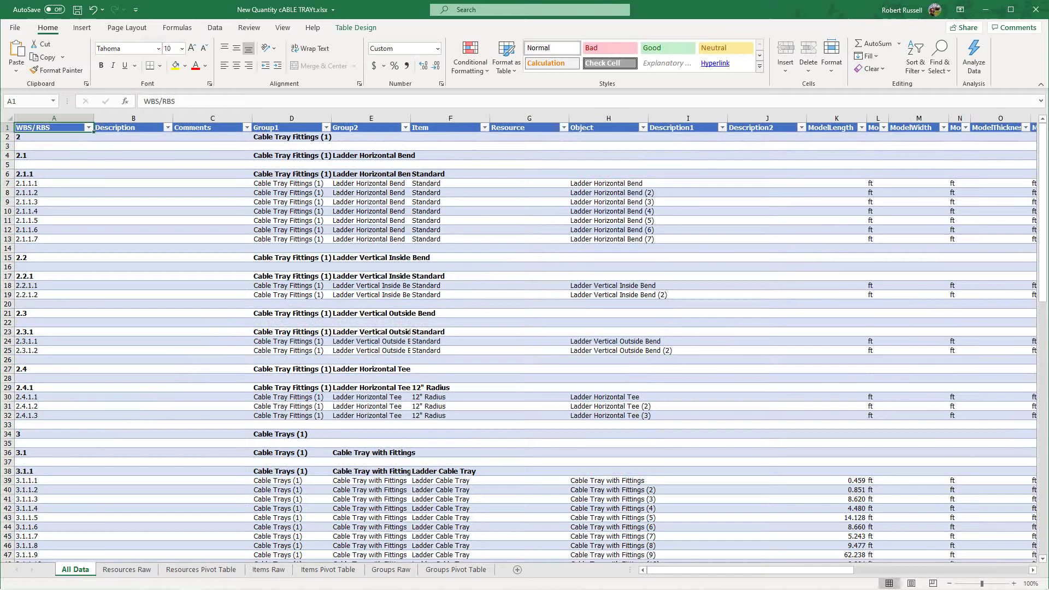
pyautogui.scroll(-3, 525, 339)
pyautogui.scroll(3, 524, 339)
pyautogui.scroll(-7, 525, 338)
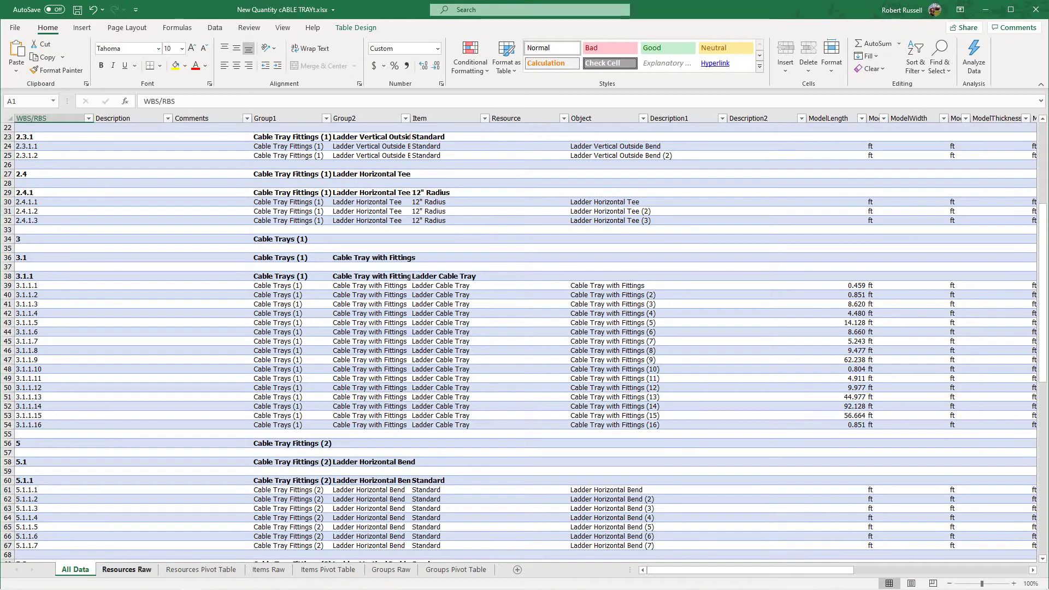
# - Review the Resources, Items Raw, Groups Raw and Groups Pivot Table sheets of the cable tray report, ending on All Data
pyautogui.click(126, 569)
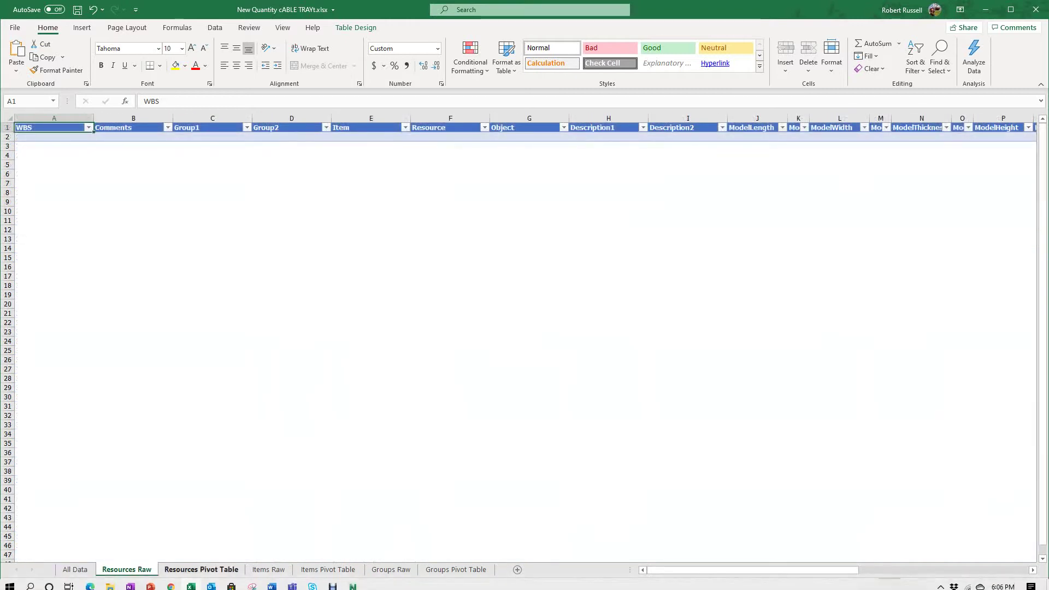
pyautogui.click(201, 569)
pyautogui.click(269, 569)
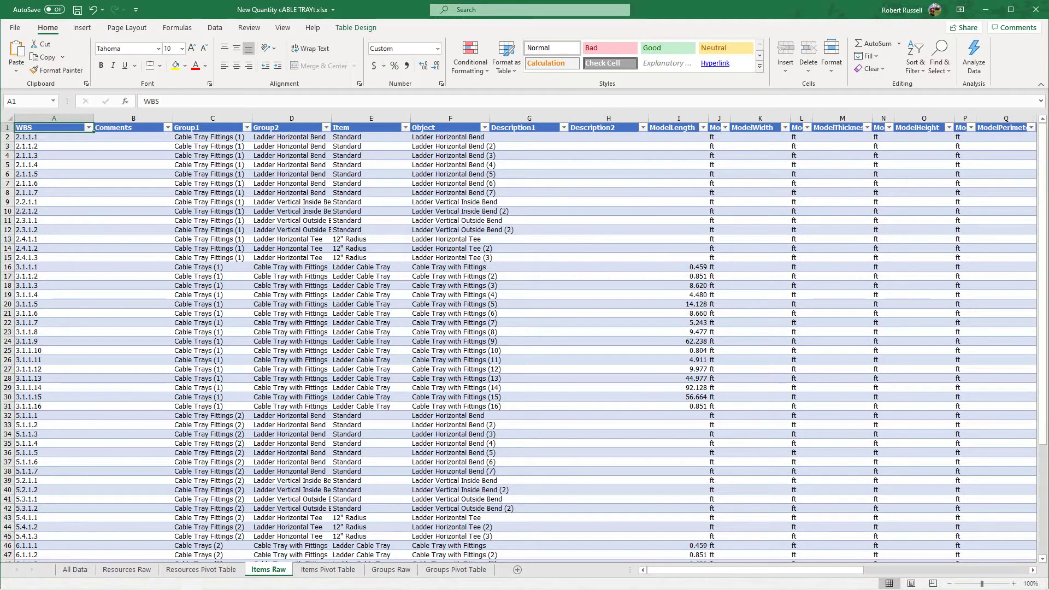
pyautogui.scroll(-9, 524, 339)
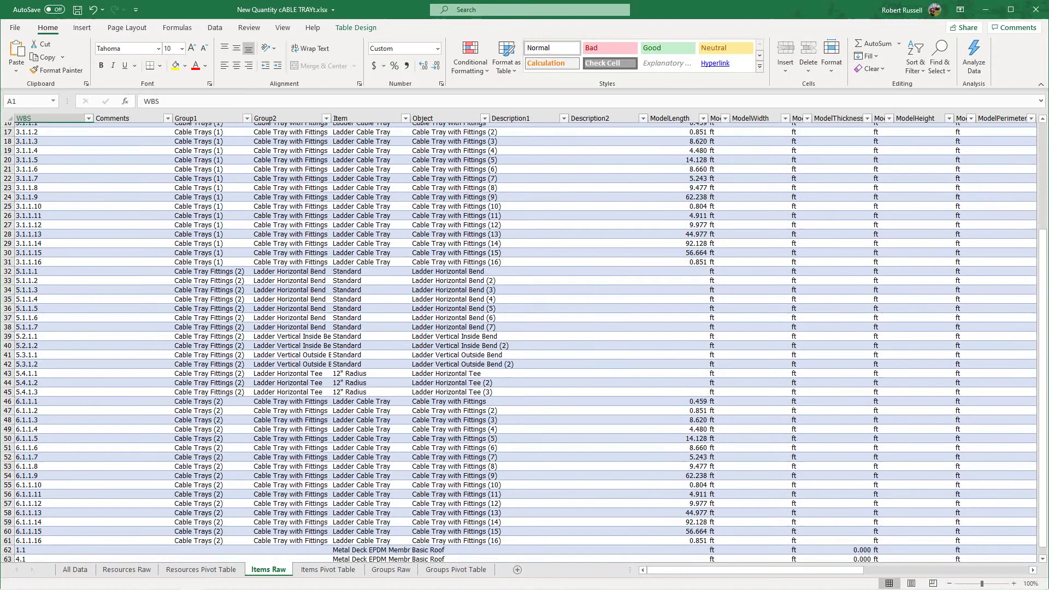
pyautogui.scroll(9, 525, 339)
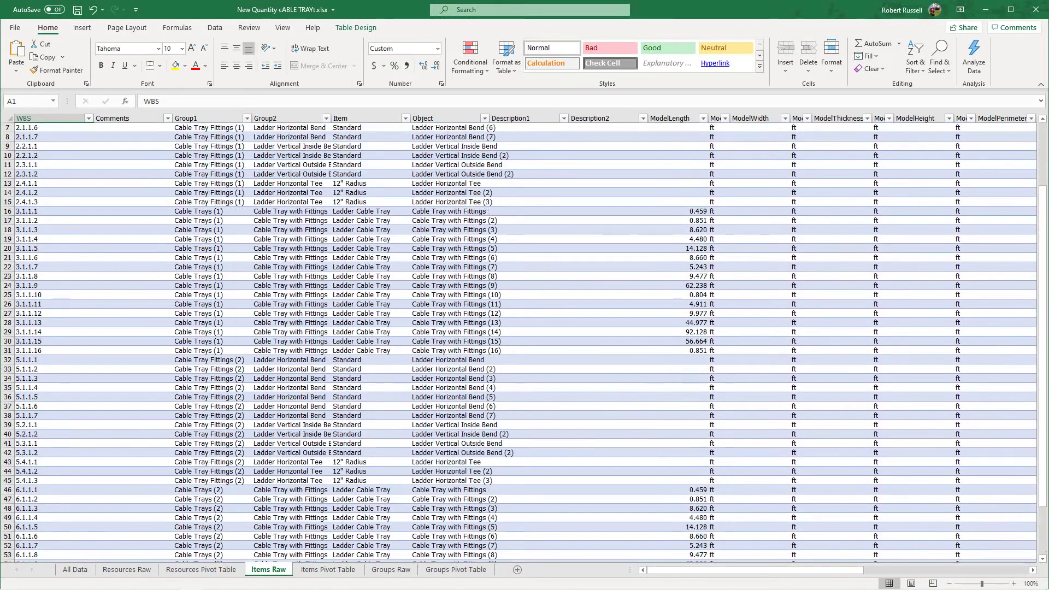
pyautogui.scroll(-4, 524, 339)
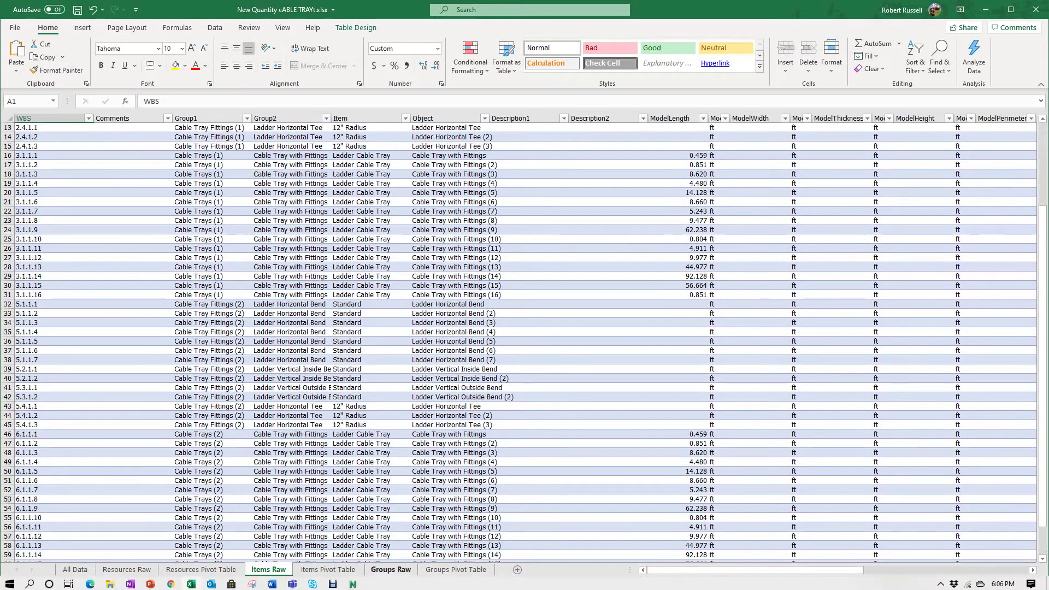
pyautogui.click(391, 570)
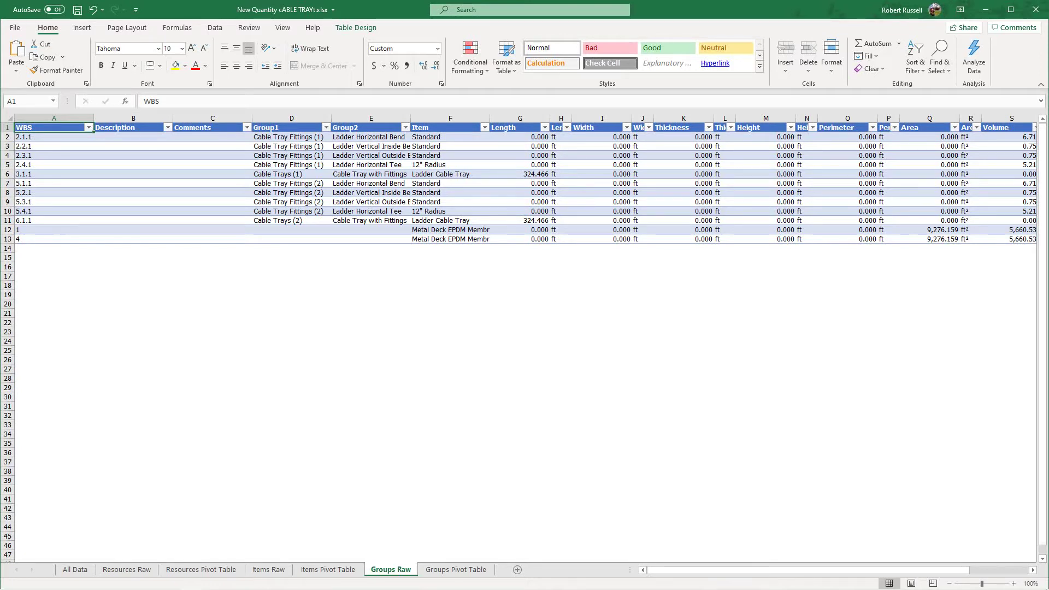
pyautogui.click(455, 569)
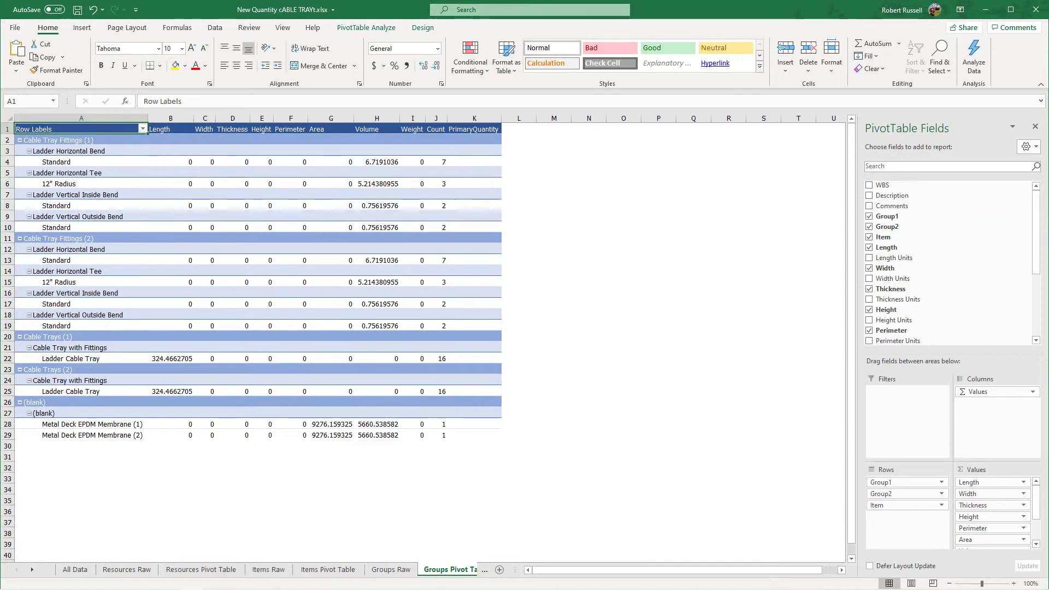
pyautogui.click(75, 570)
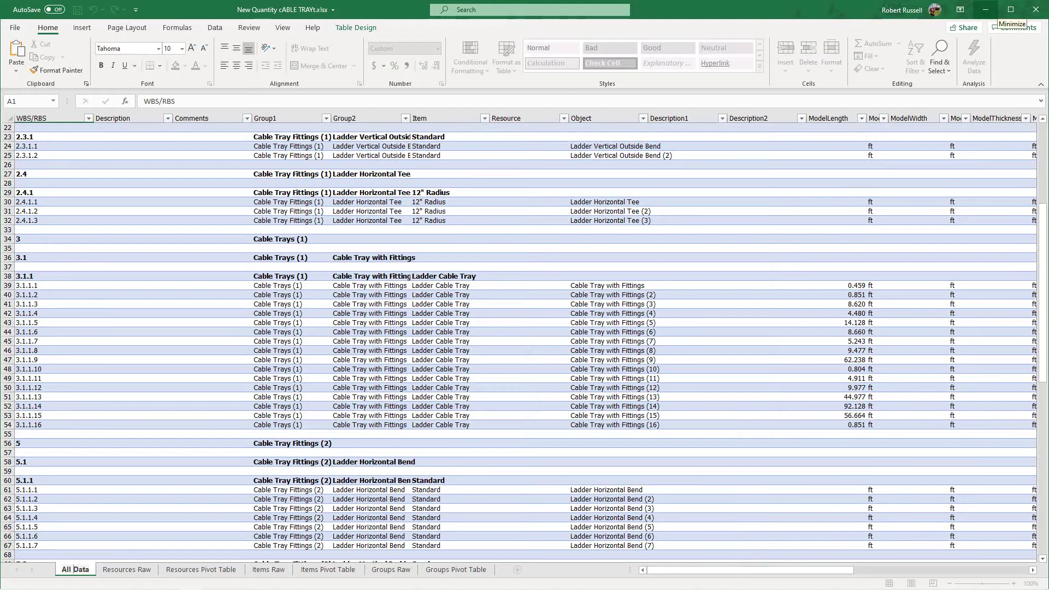
# - Switch back to Navisworks and take off Level 1 Conduits and Conduit Fittings of the electrical model to a new catalog item
pyautogui.click(985, 9)
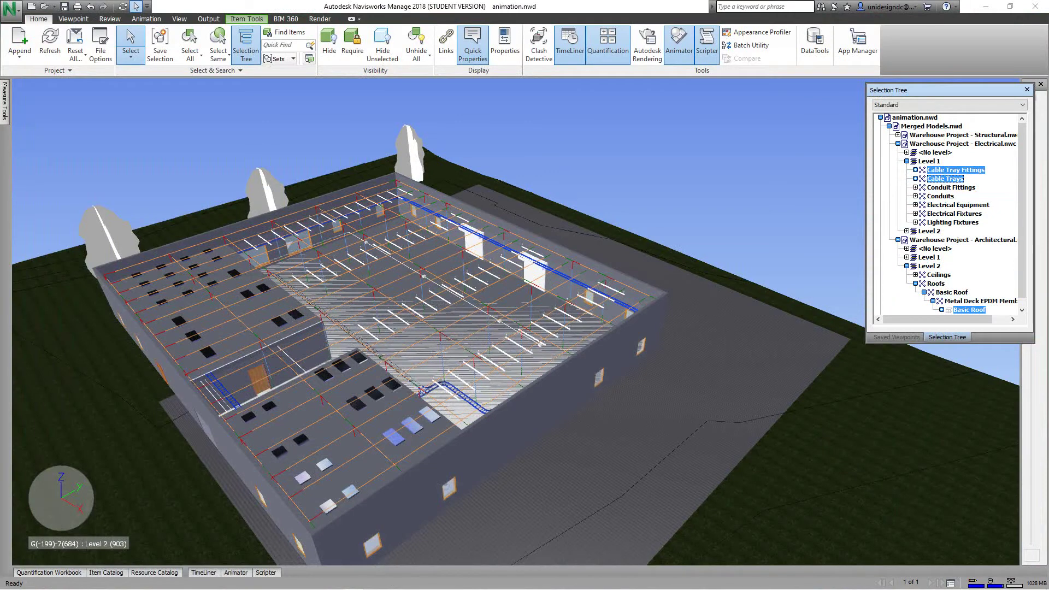
pyautogui.click(940, 196)
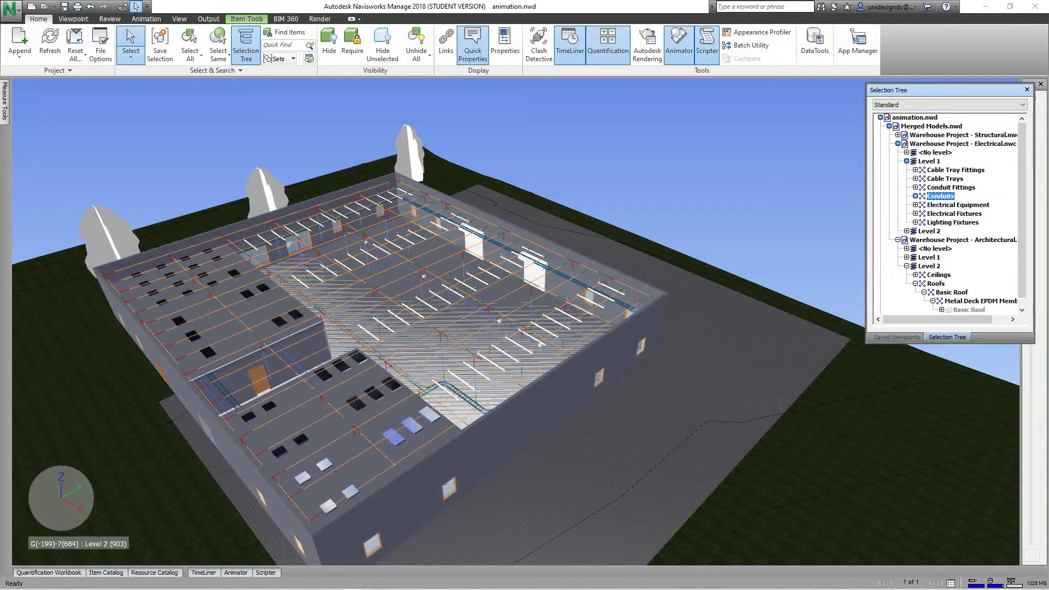
pyautogui.keyDown('ctrl'); pyautogui.click(951, 188); pyautogui.keyUp('ctrl')
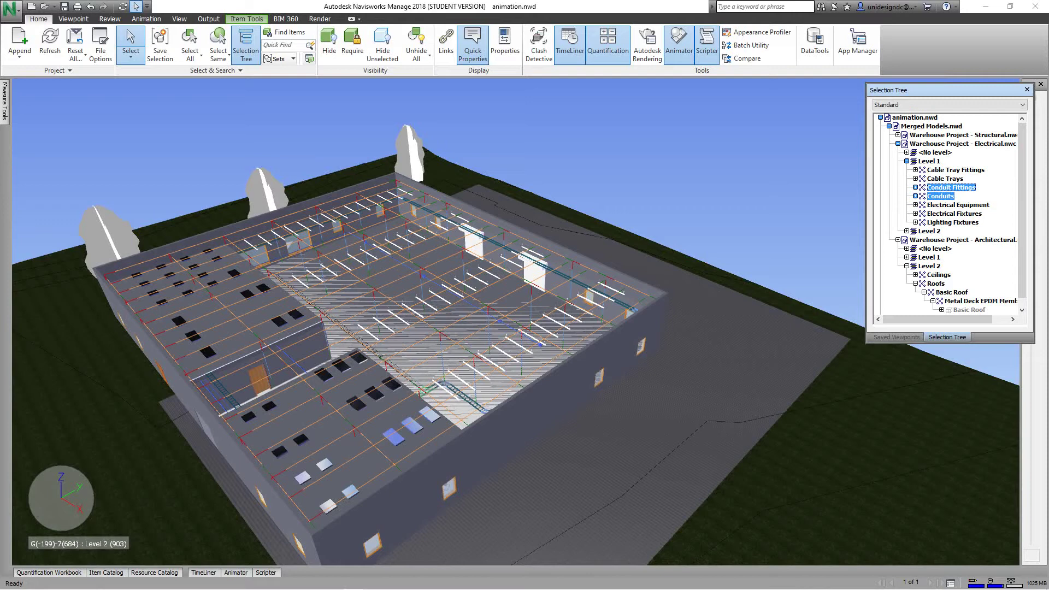
pyautogui.rightClick(945, 189)
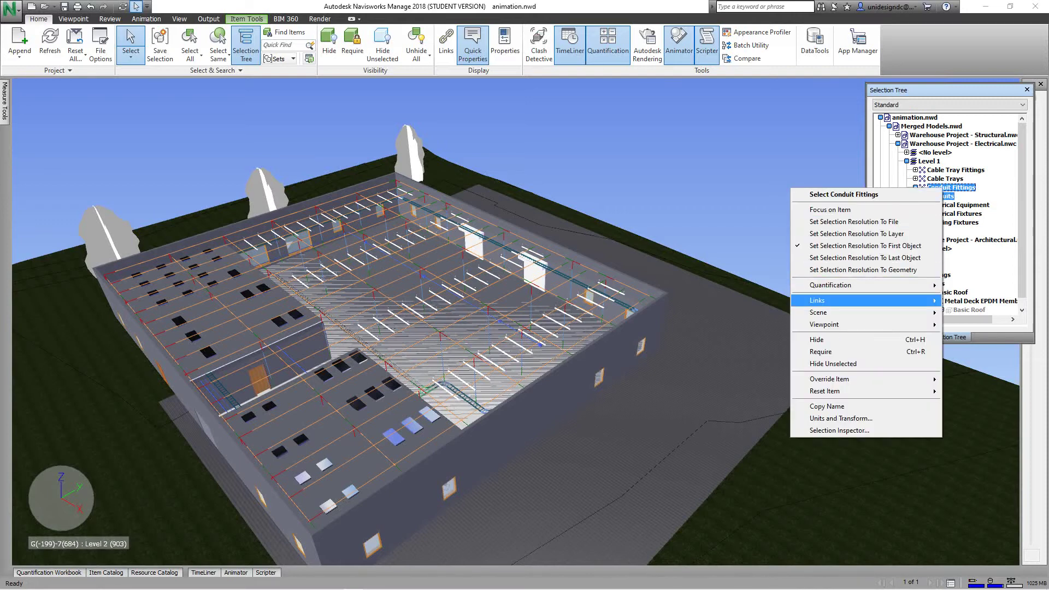
pyautogui.press('Right')
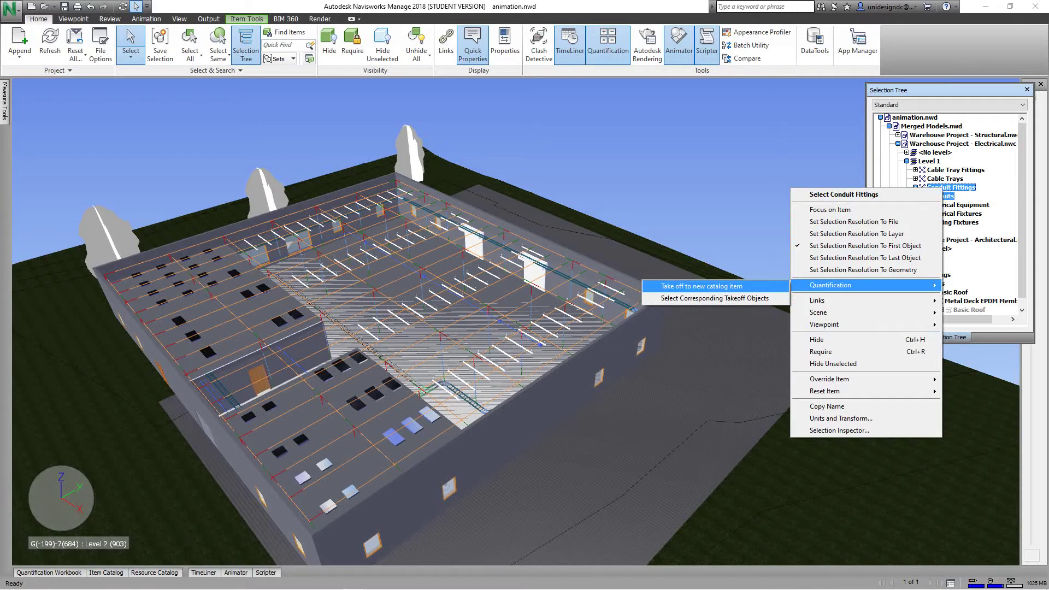
pyautogui.press('Return')
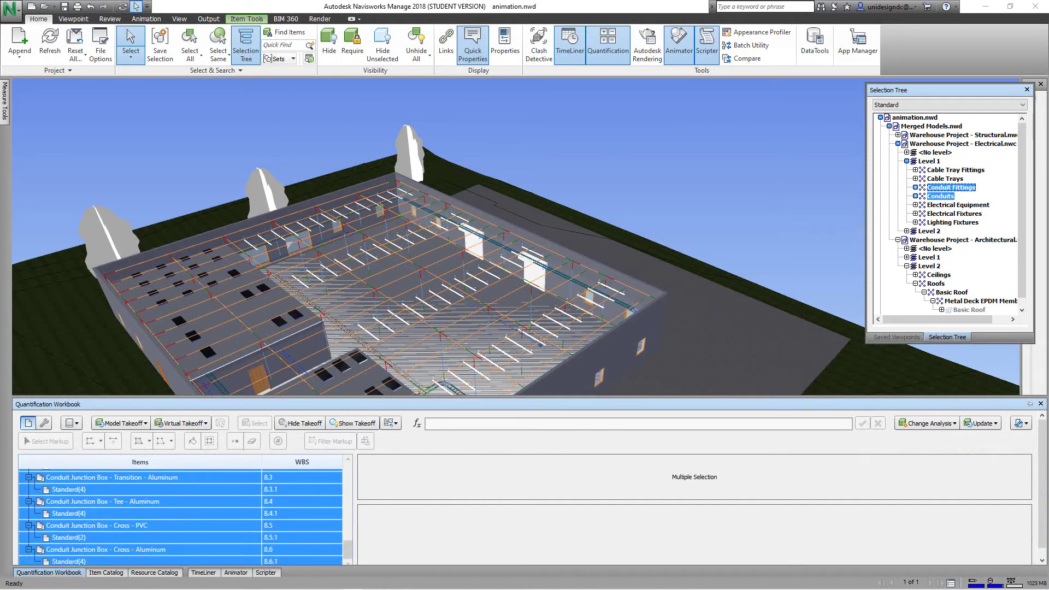
# - Export the quantities to Excel on the Desktop as "New Quantity ReporCONDUIT.xlsx" and open the exported file
pyautogui.click(1021, 423)
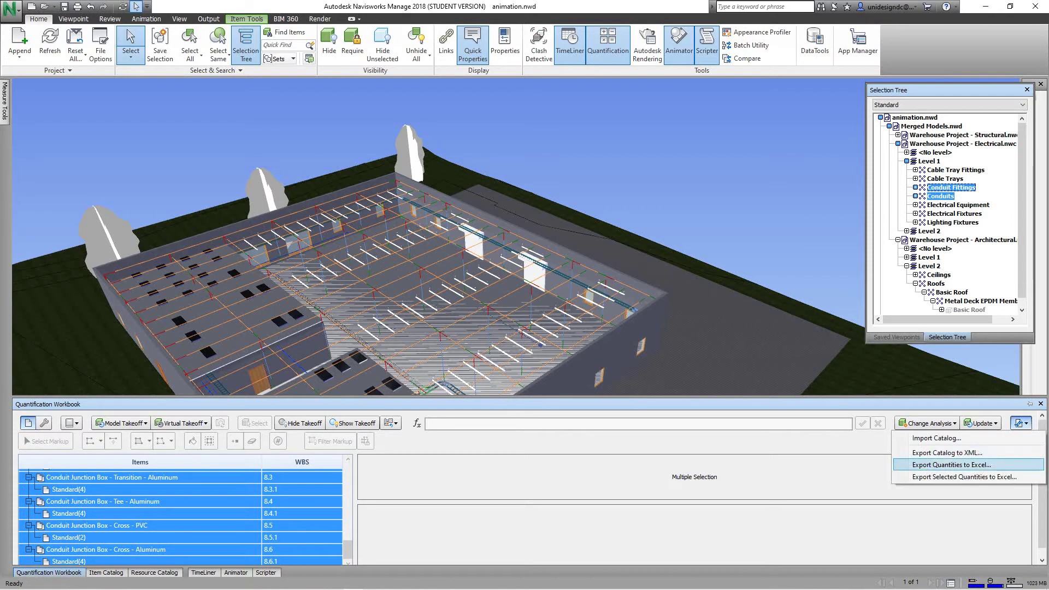
pyautogui.click(951, 465)
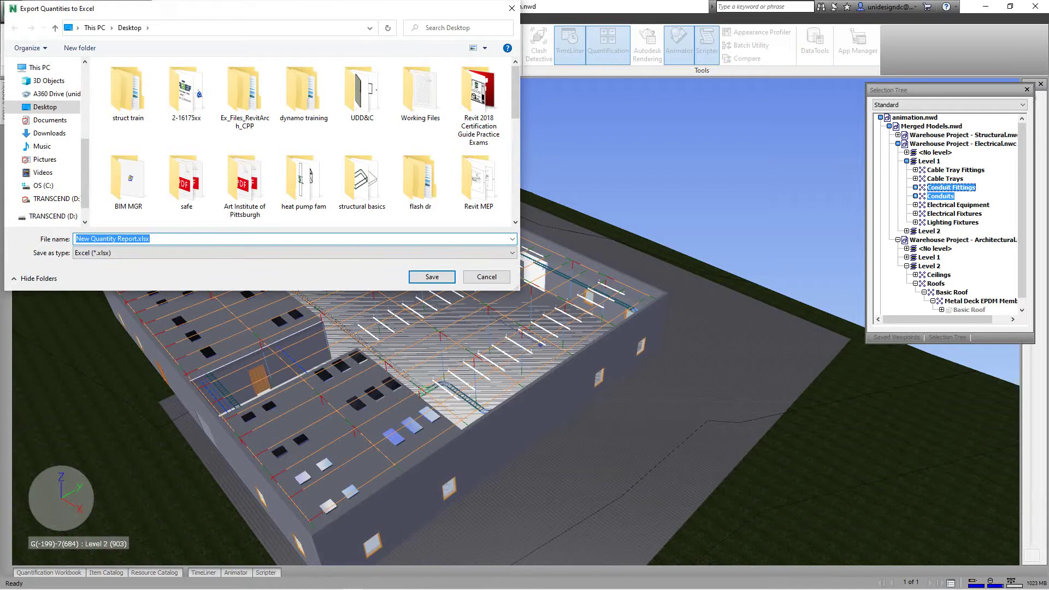
pyautogui.click(135, 239)
pyautogui.write('CONDUIT')
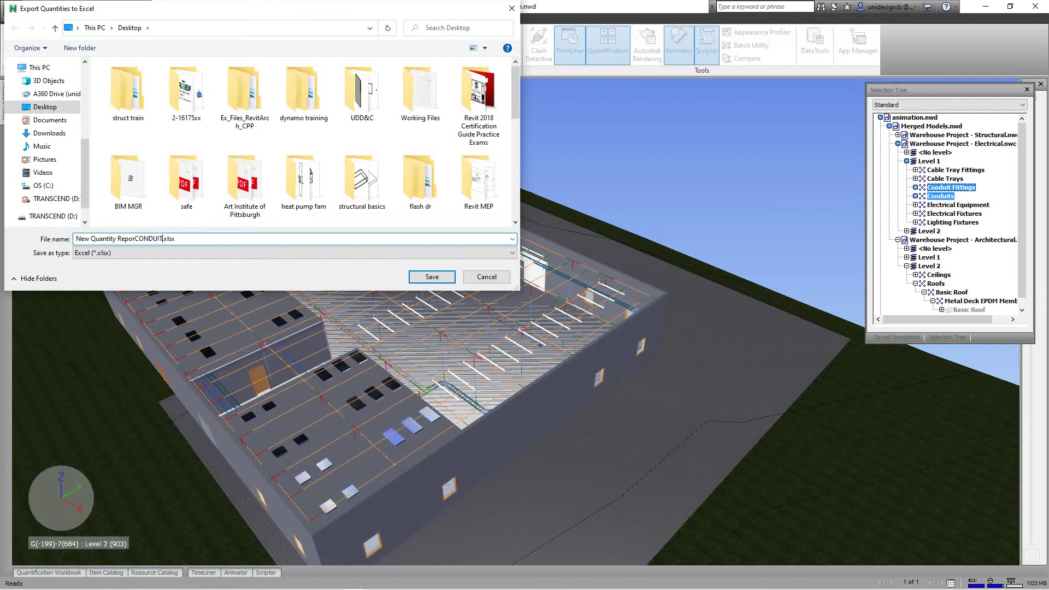
pyautogui.press('Return')
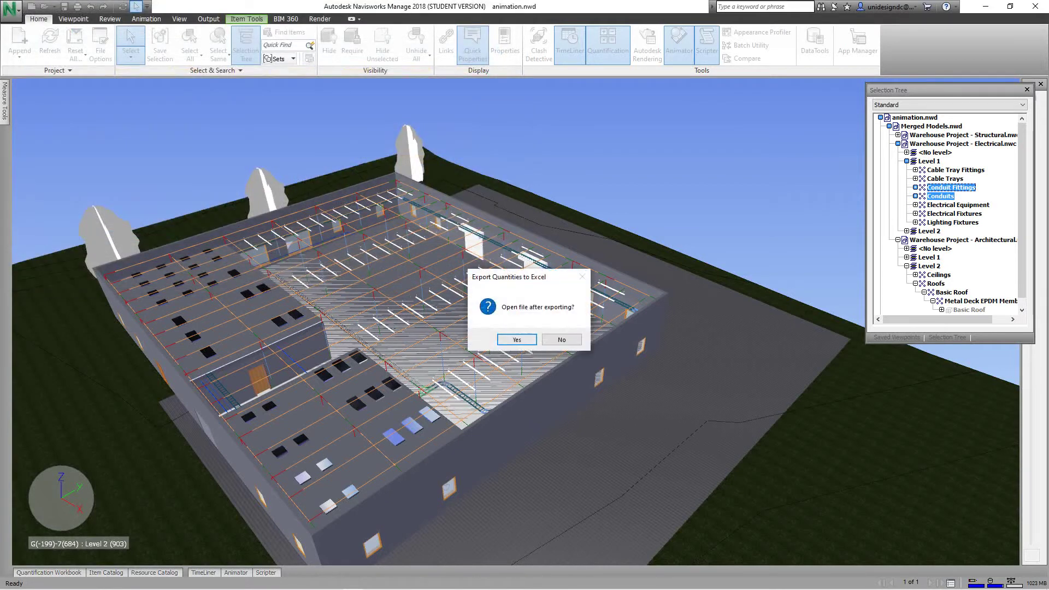
pyautogui.click(517, 339)
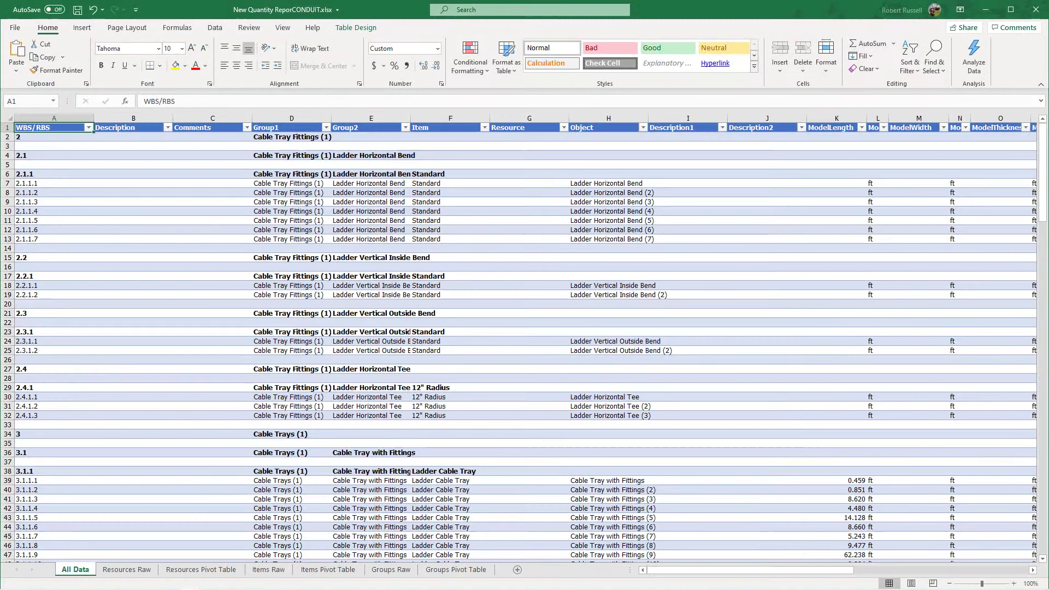
# - Examine the conduit lengths and the conduit fittings in the All Data sheet of the conduit report
pyautogui.scroll(-15, 524, 339)
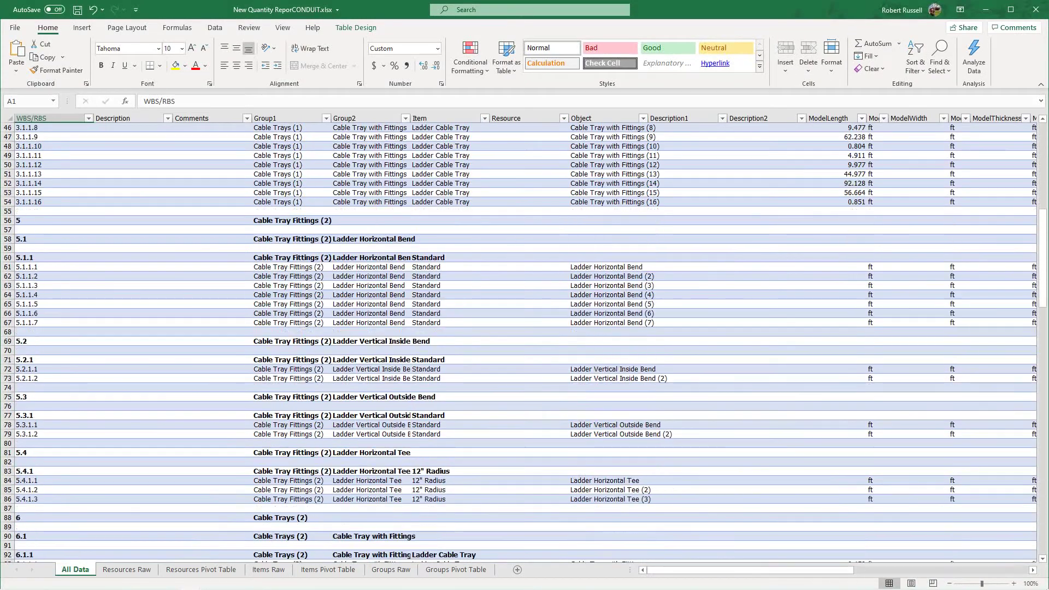
pyautogui.scroll(-20, 525, 339)
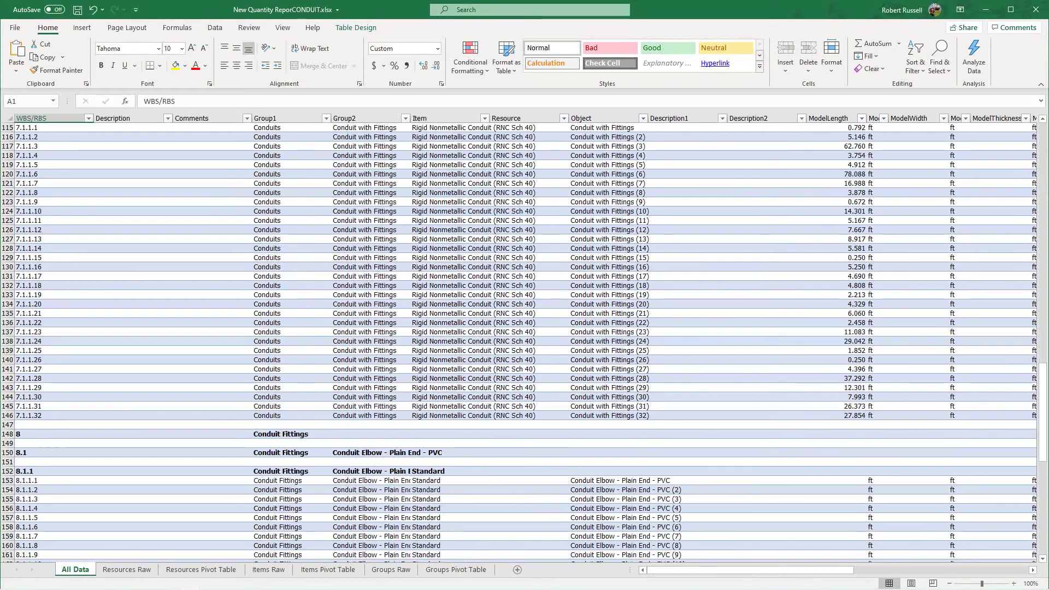
pyautogui.scroll(4, 525, 339)
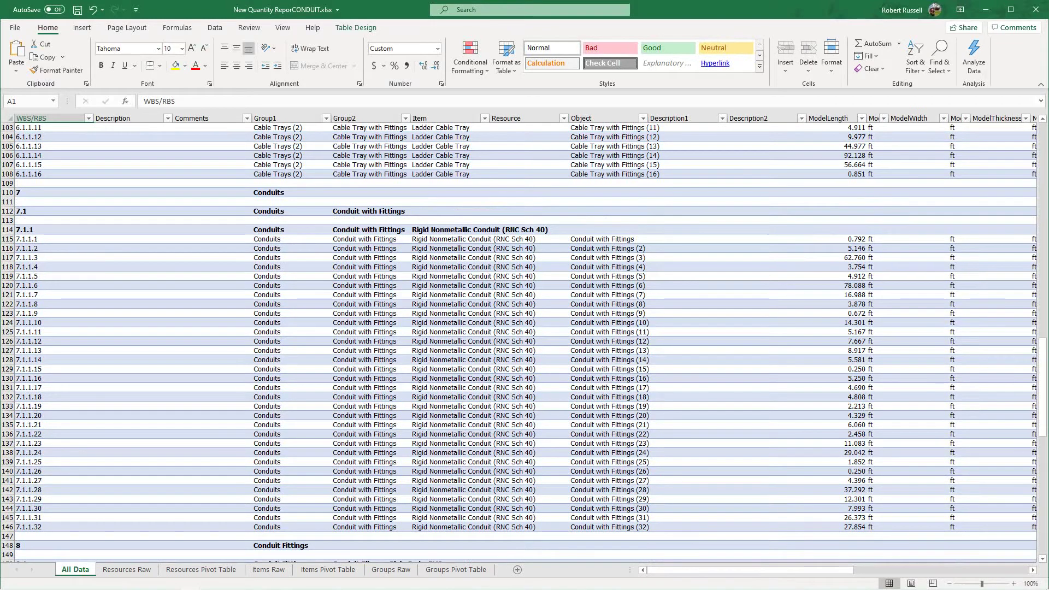
pyautogui.scroll(-1, 525, 339)
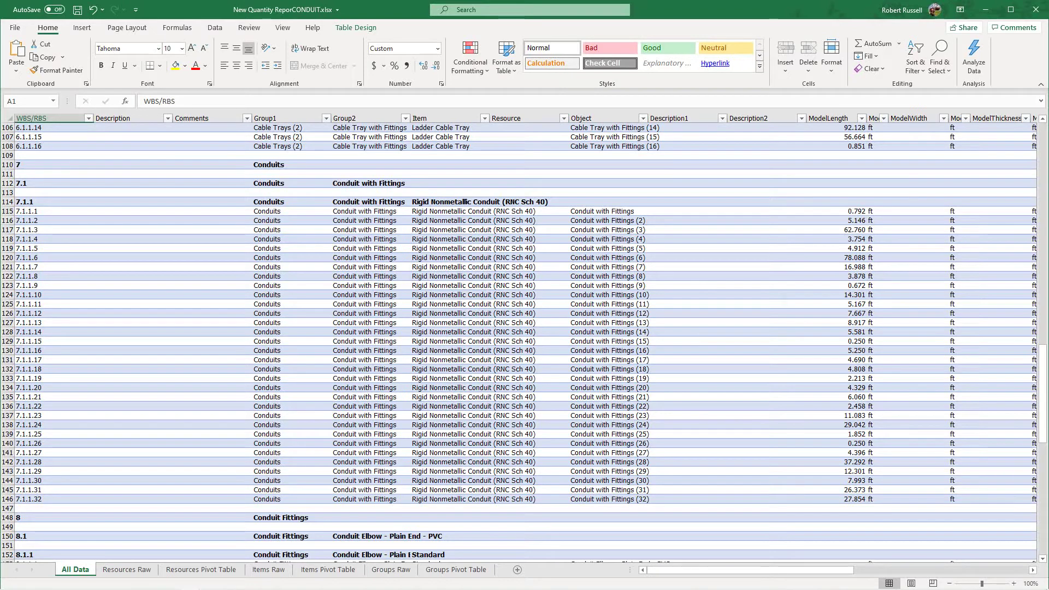
pyautogui.scroll(-8, 524, 339)
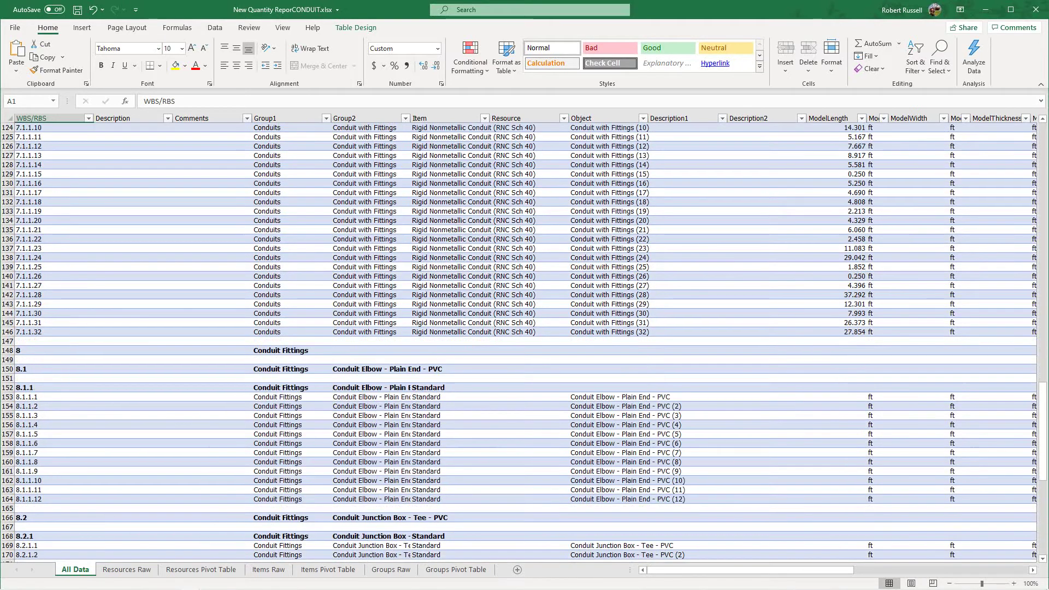
# - Review the cable tray, conduit and conduit fitting groups throughout the All Data sheet, down to the Metal Deck EPDM Membrane rows
pyautogui.scroll(-3, 525, 339)
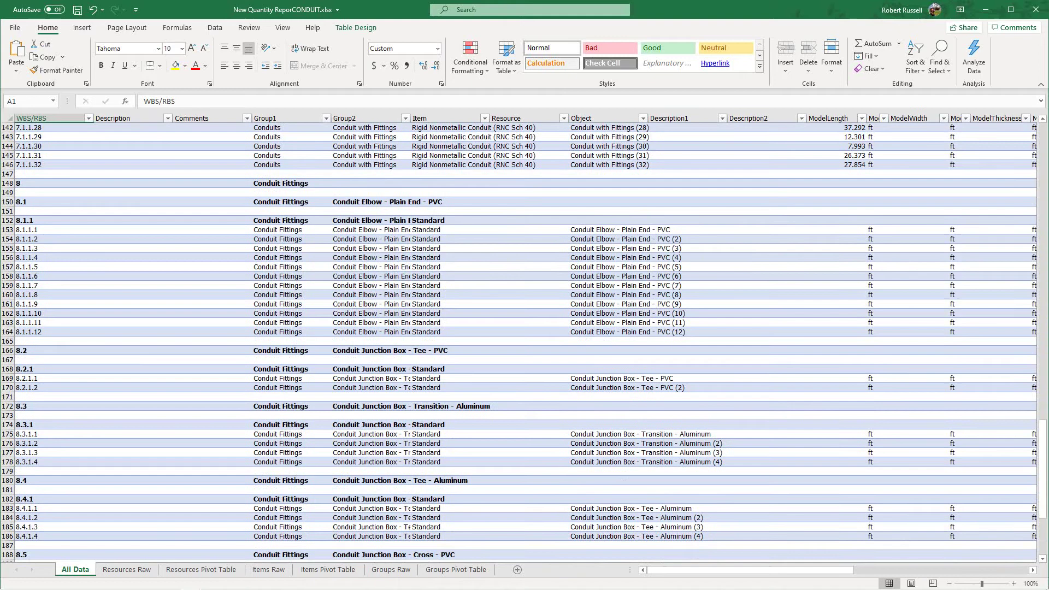
pyautogui.scroll(-3, 525, 339)
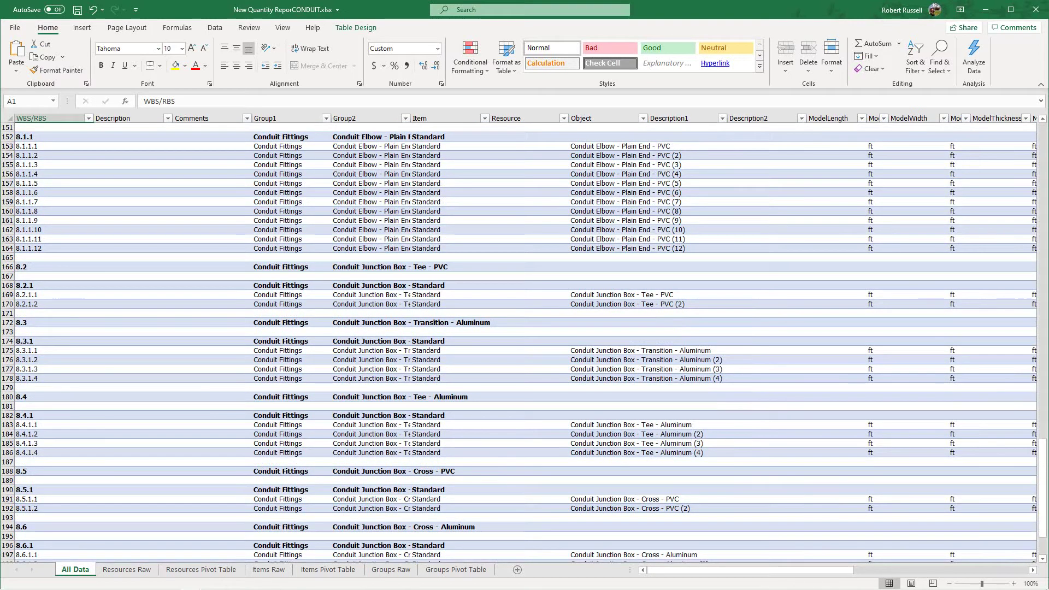
pyautogui.scroll(-7, 525, 339)
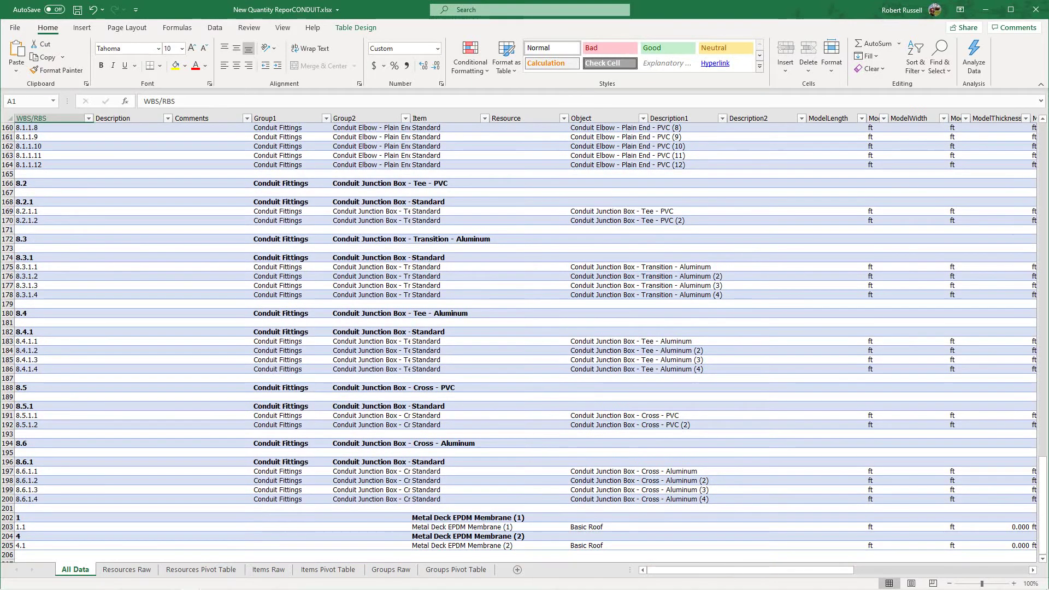
pyautogui.scroll(20, 525, 339)
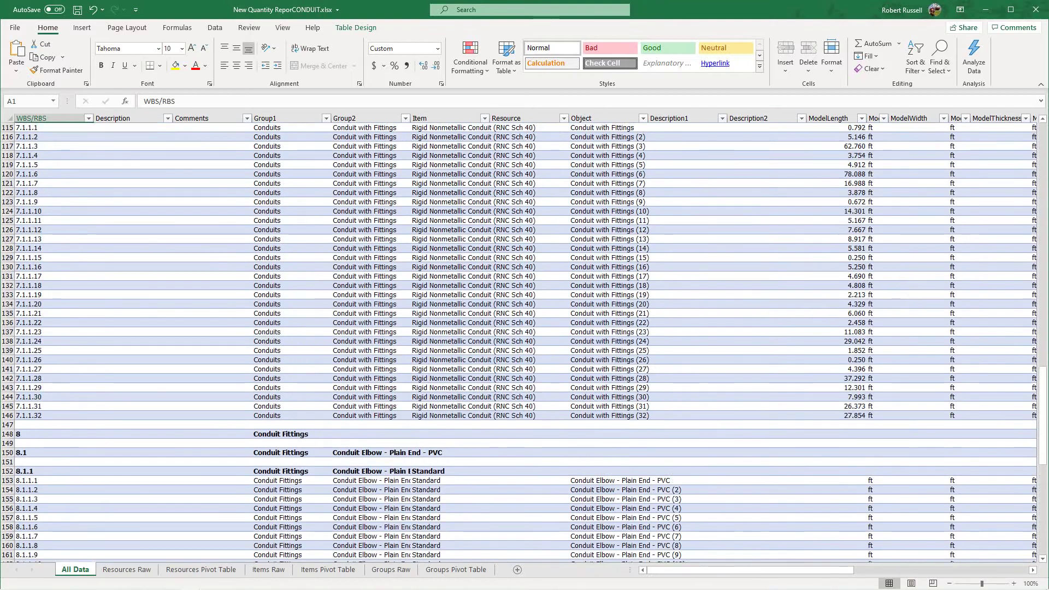
pyautogui.scroll(20, 525, 339)
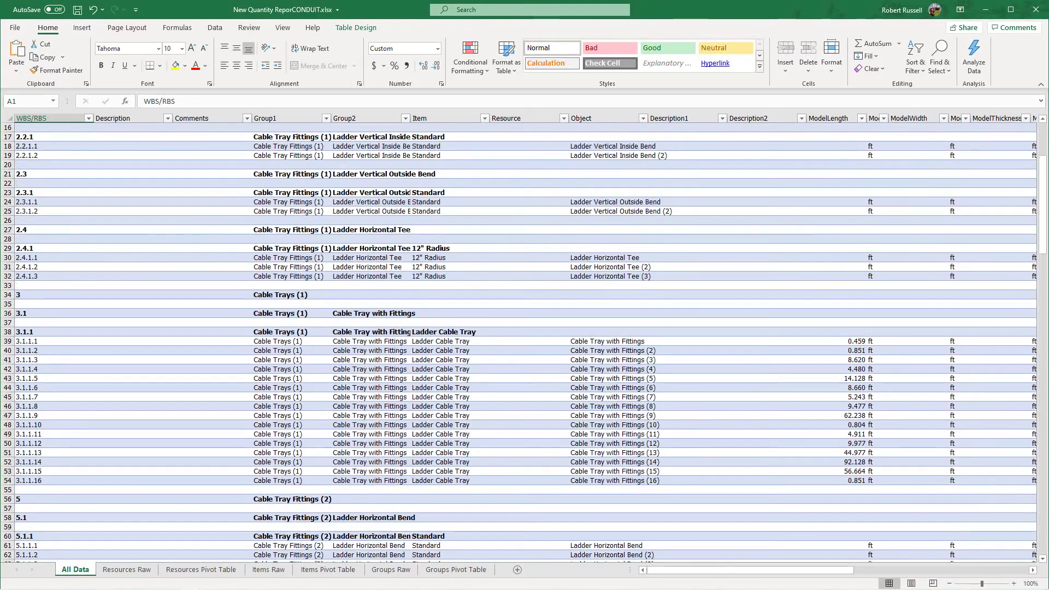
pyautogui.scroll(-14, 525, 339)
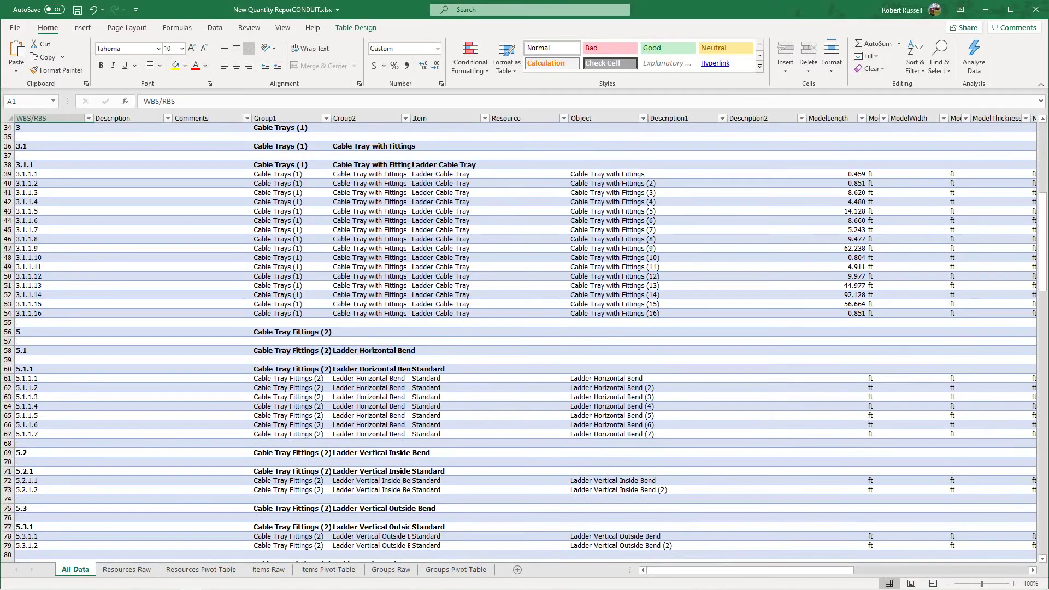
pyautogui.scroll(-3, 525, 338)
pyautogui.scroll(-12, 524, 339)
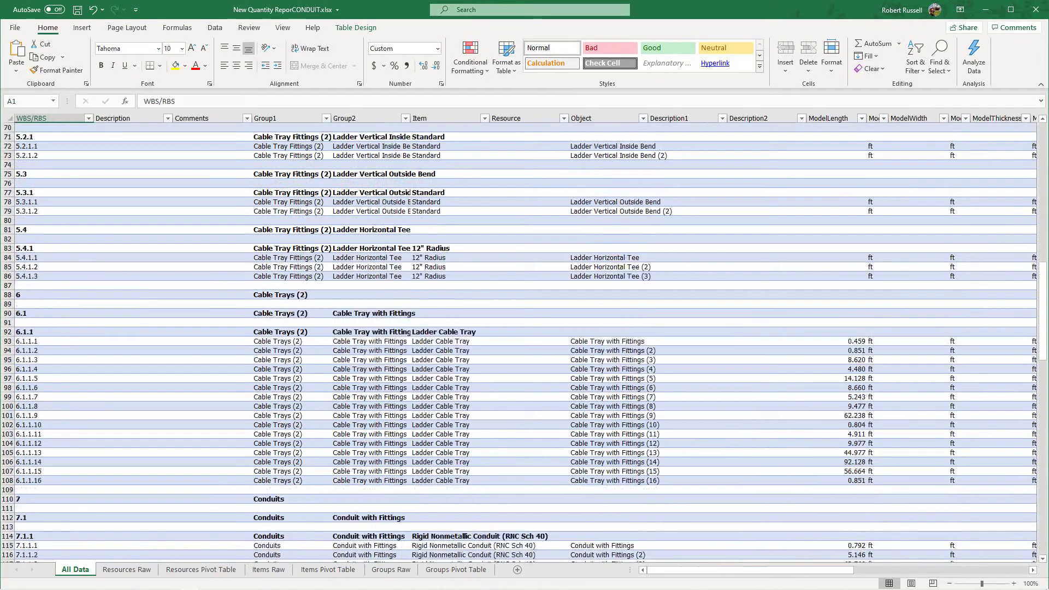
pyautogui.scroll(-20, 524, 339)
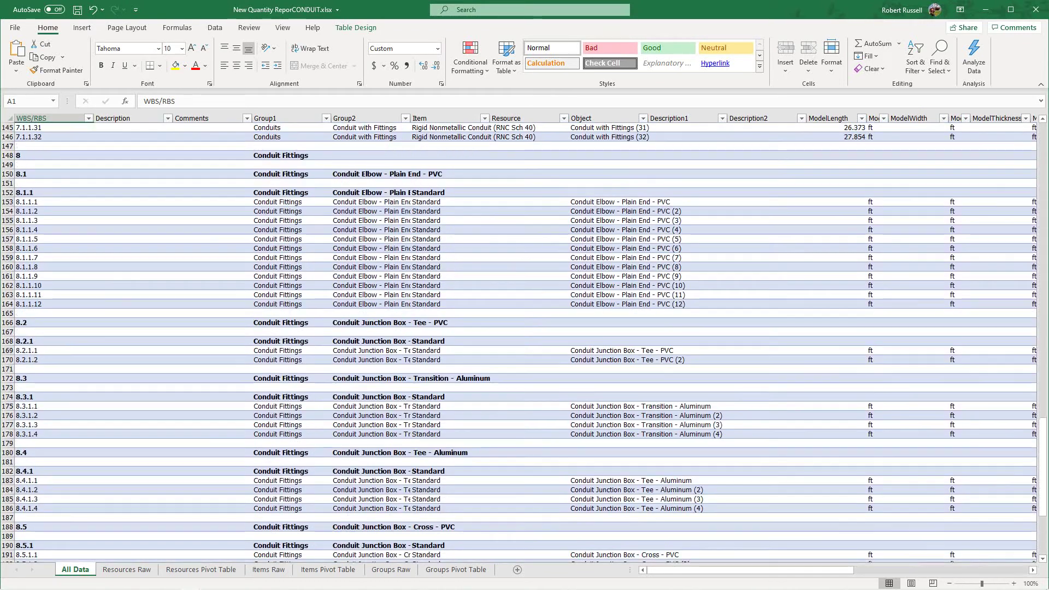
pyautogui.scroll(-4, 525, 339)
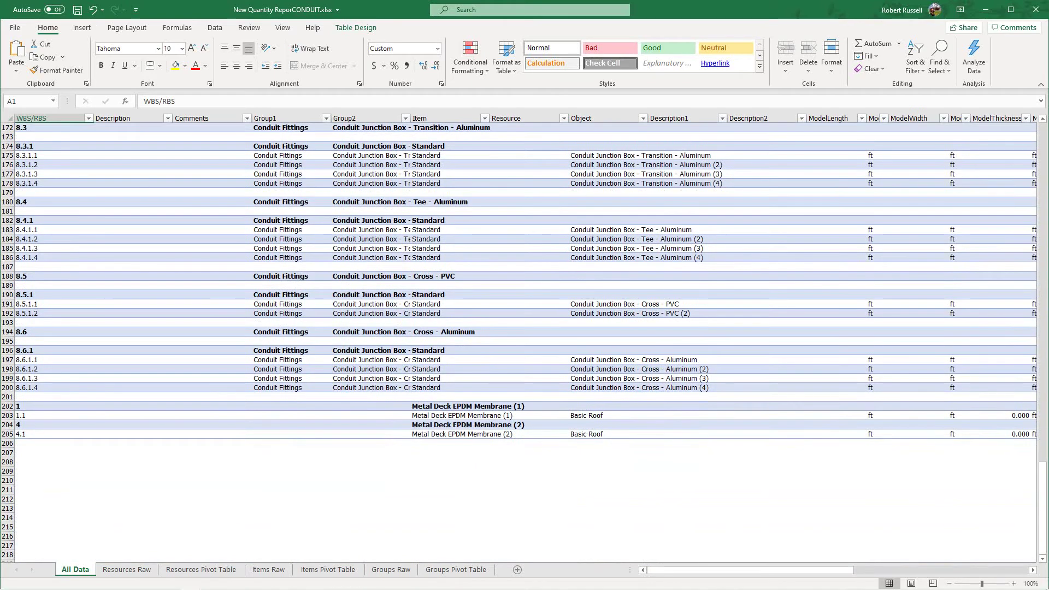
pyautogui.scroll(2, 524, 339)
pyautogui.scroll(-7, 524, 339)
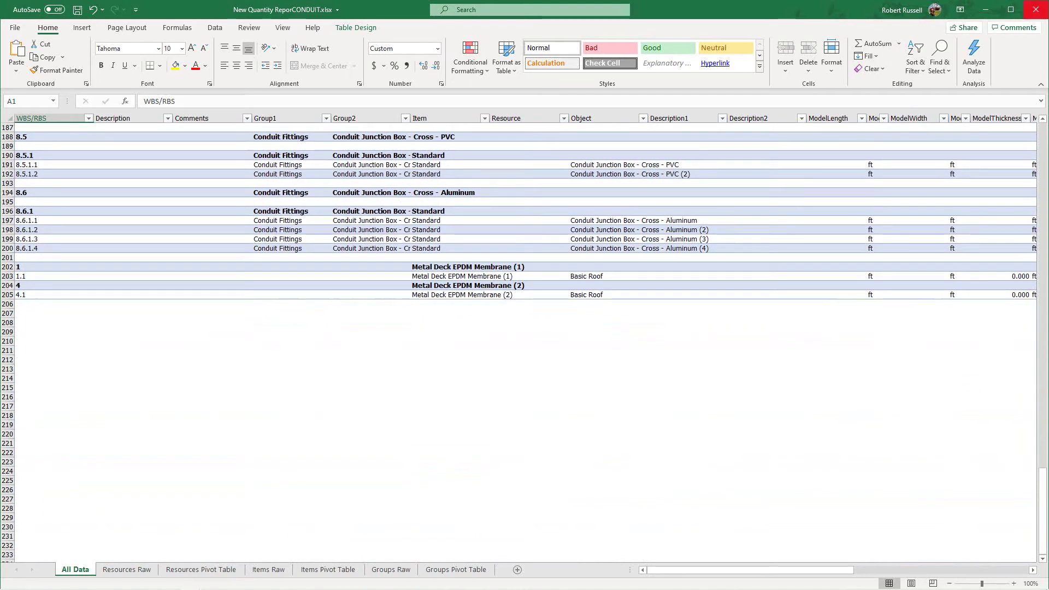
# - Keep the conduit report open without saving and minimize both Excel reports to return to the Navisworks model
pyautogui.click(1036, 9)
pyautogui.click(570, 314)
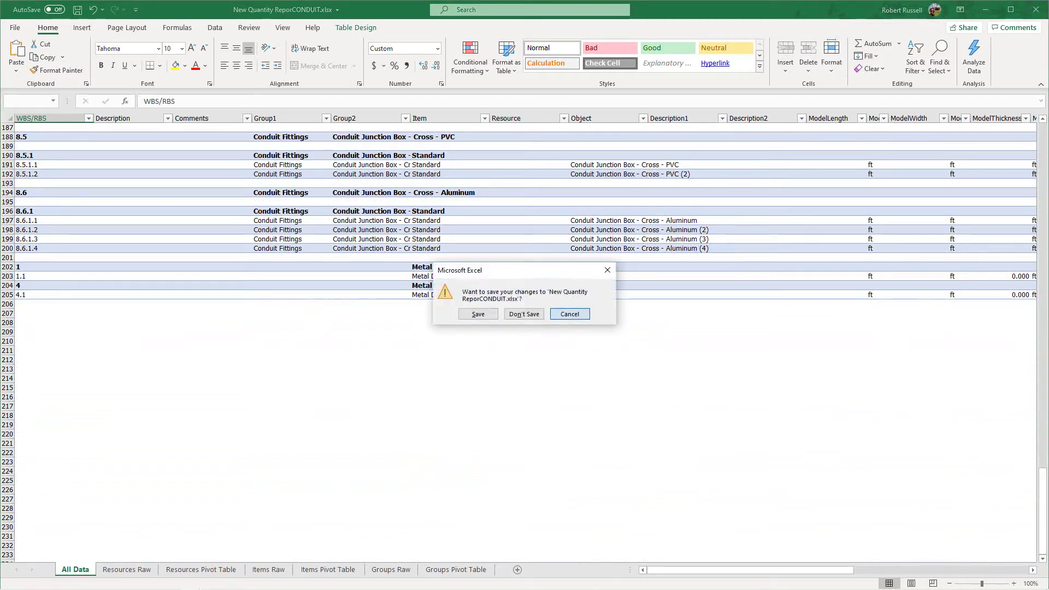
pyautogui.click(986, 10)
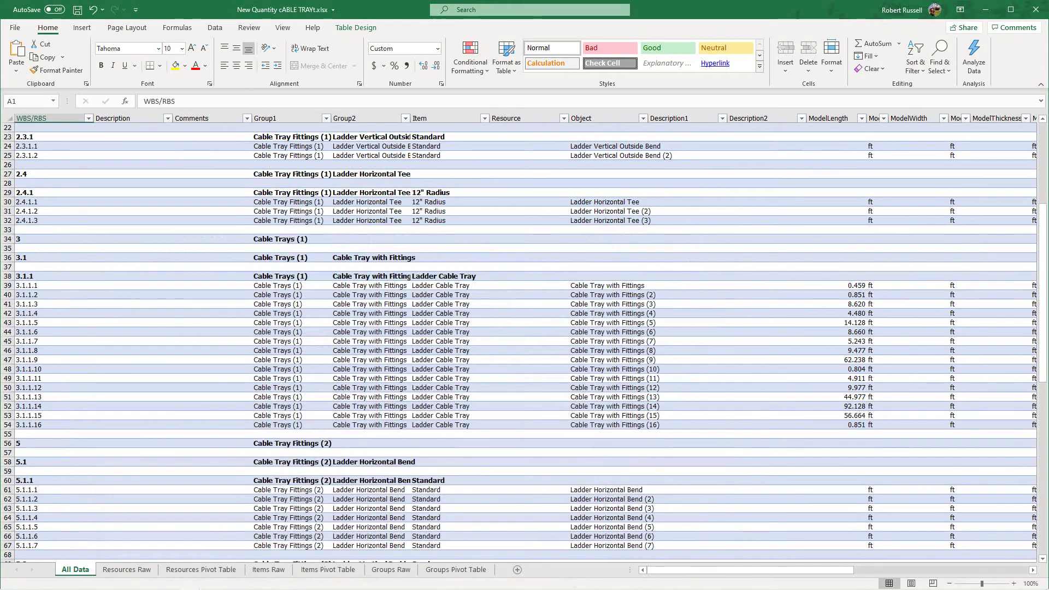
pyautogui.click(985, 9)
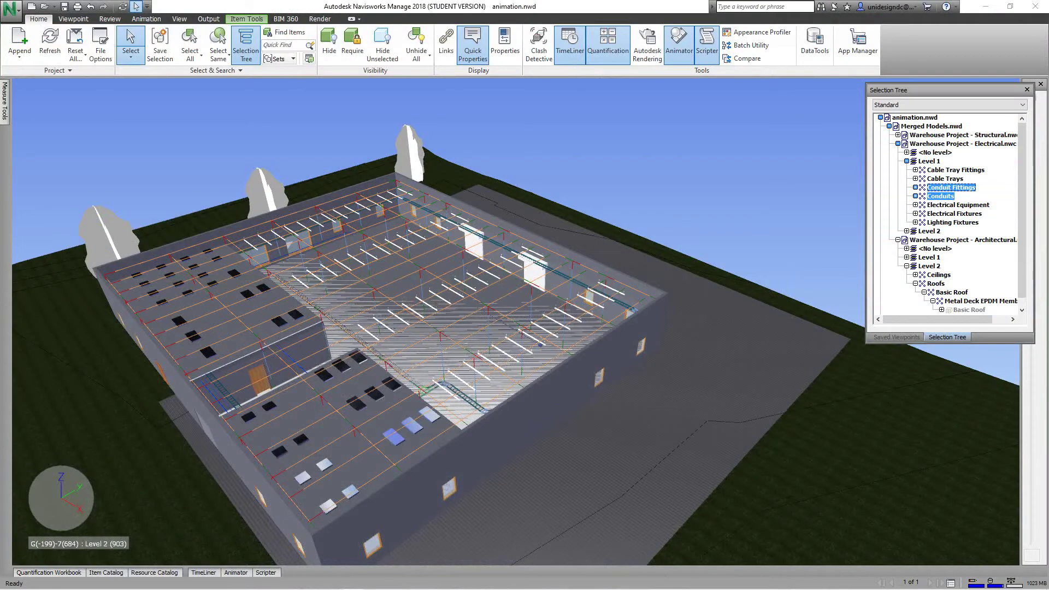
# - Select Doors on Level 1 of the architectural model and select their corresponding takeoff objects in Quantification
pyautogui.scroll(-1, 543, 332)
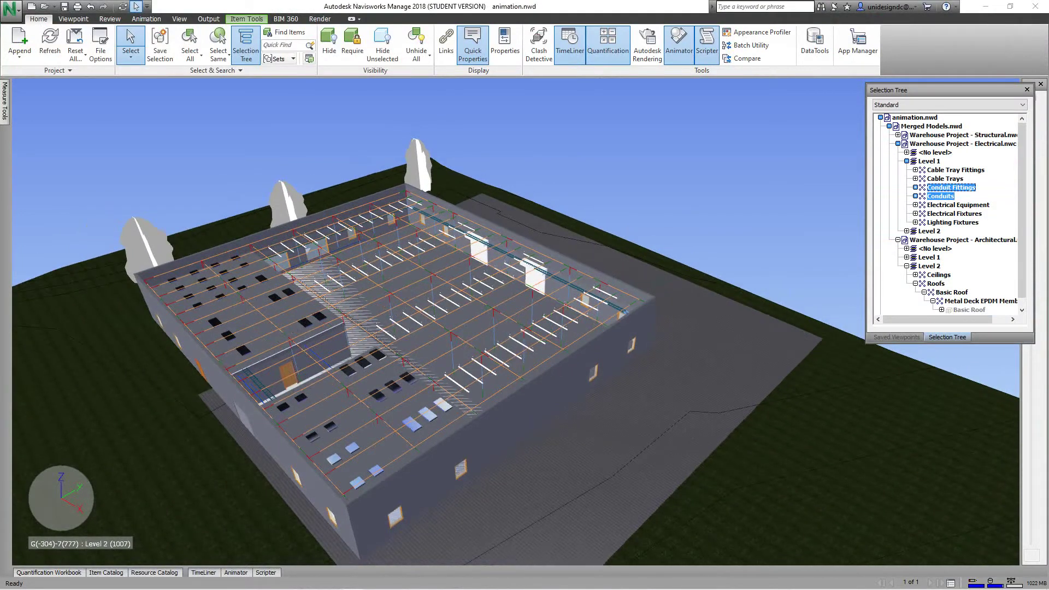
pyautogui.click(907, 161)
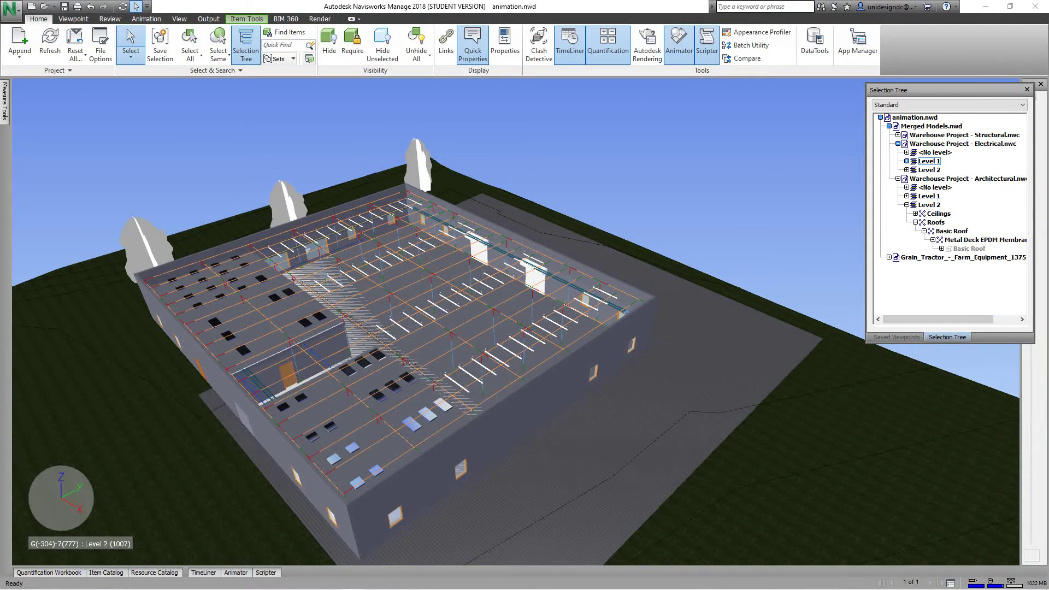
pyautogui.click(898, 135)
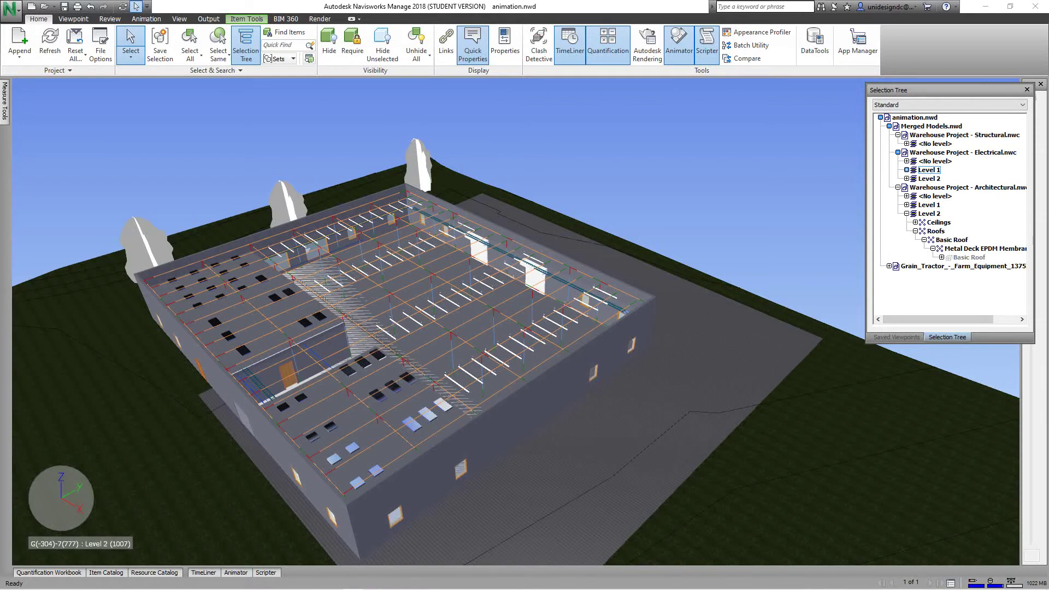
pyautogui.click(907, 204)
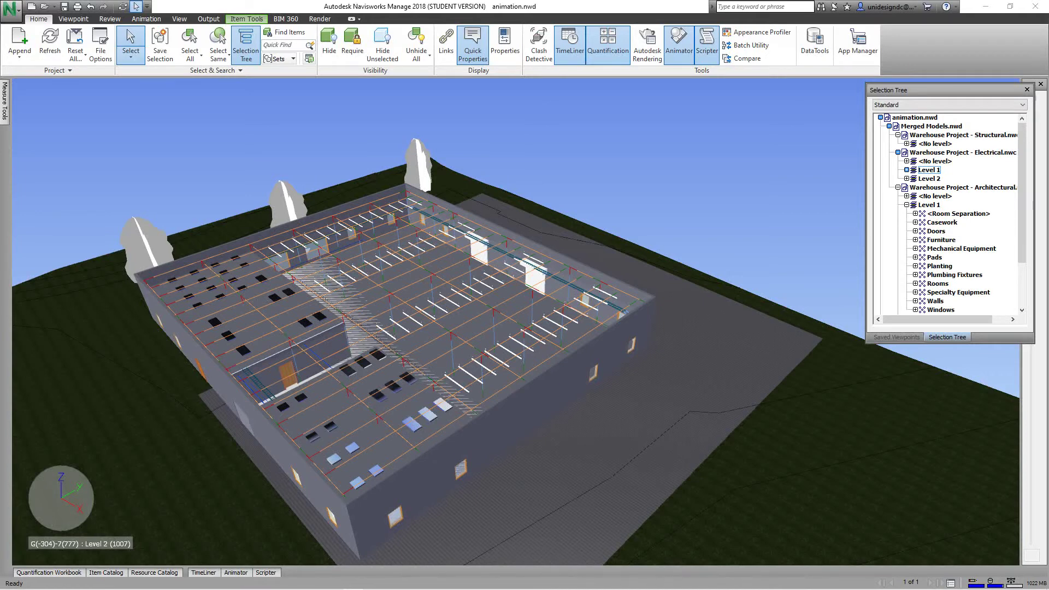
pyautogui.click(936, 231)
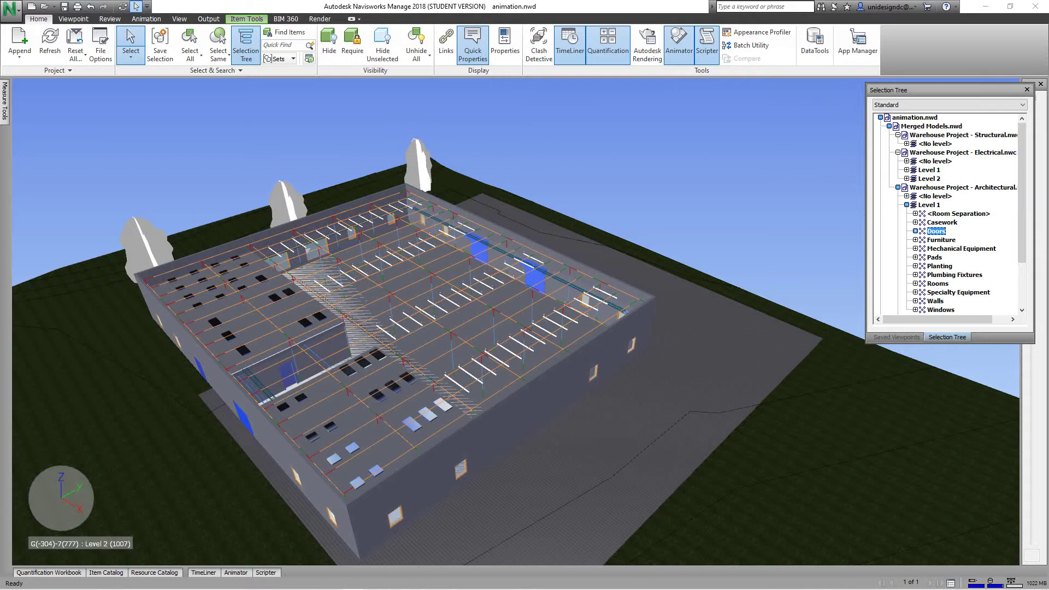
pyautogui.rightClick(937, 231)
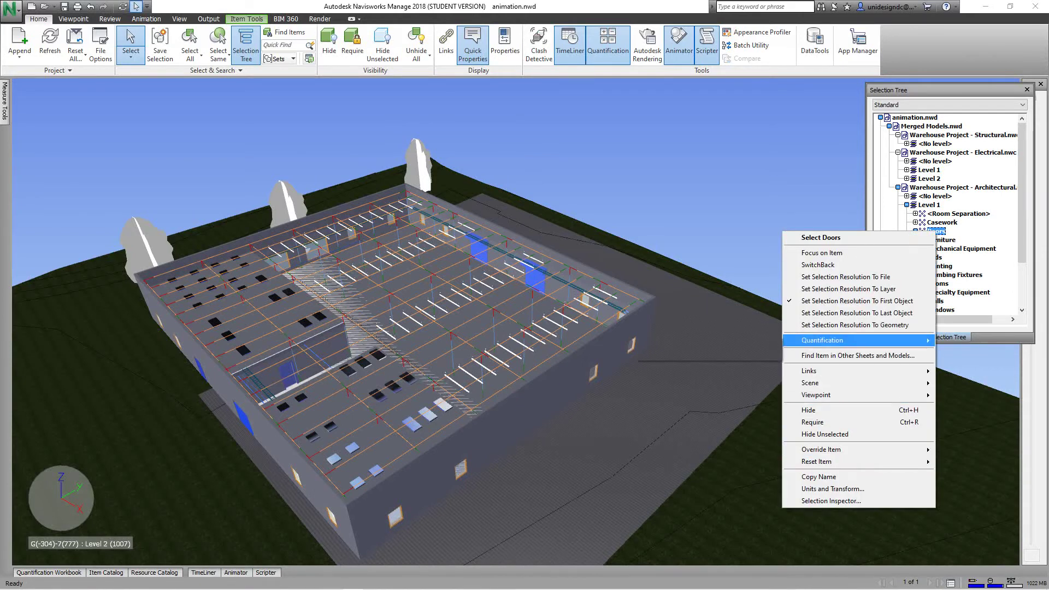
pyautogui.moveTo(853, 340)
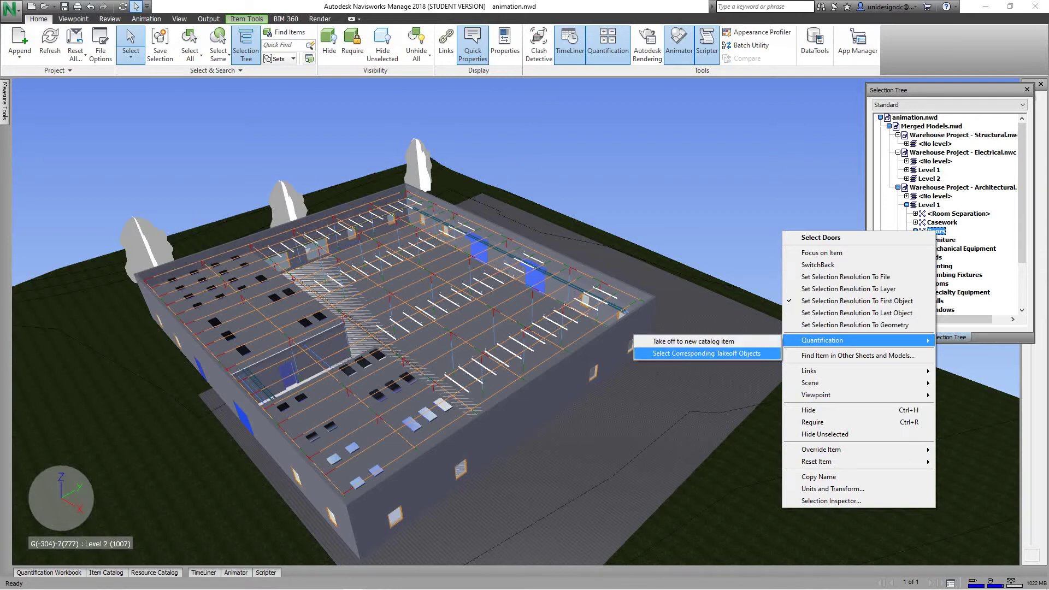
pyautogui.click(707, 353)
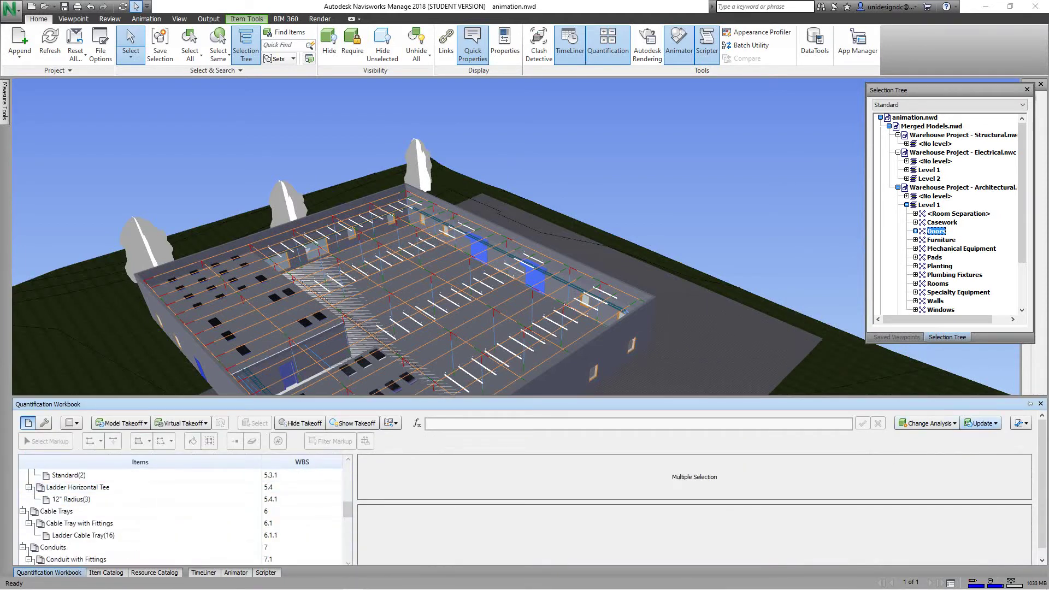
# - Export the quantification catalog to XML in the OneDrive Documents folder as "New Catalog.xml"
pyautogui.click(1020, 423)
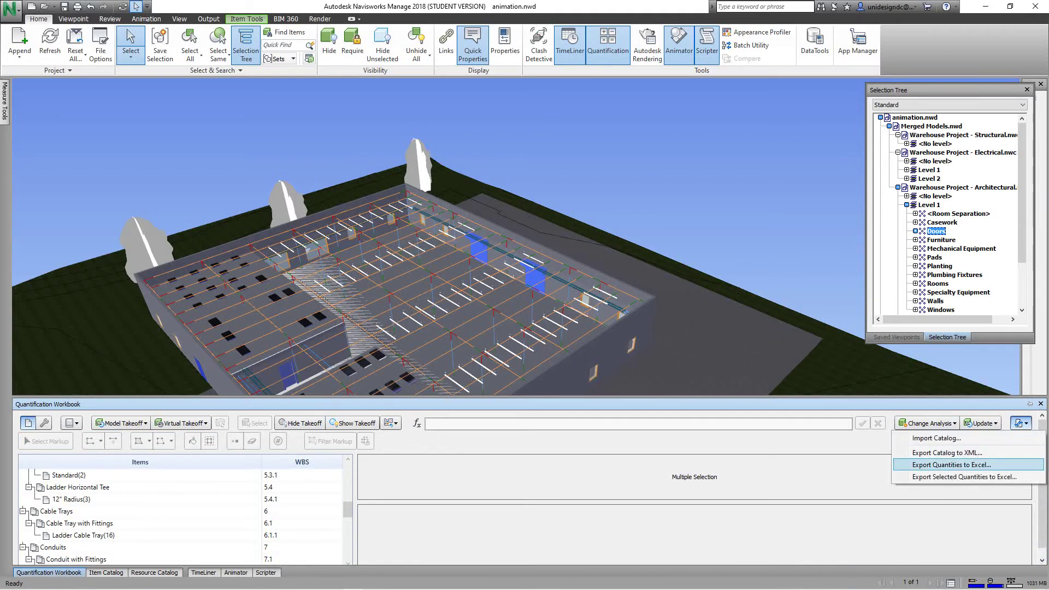
pyautogui.click(947, 454)
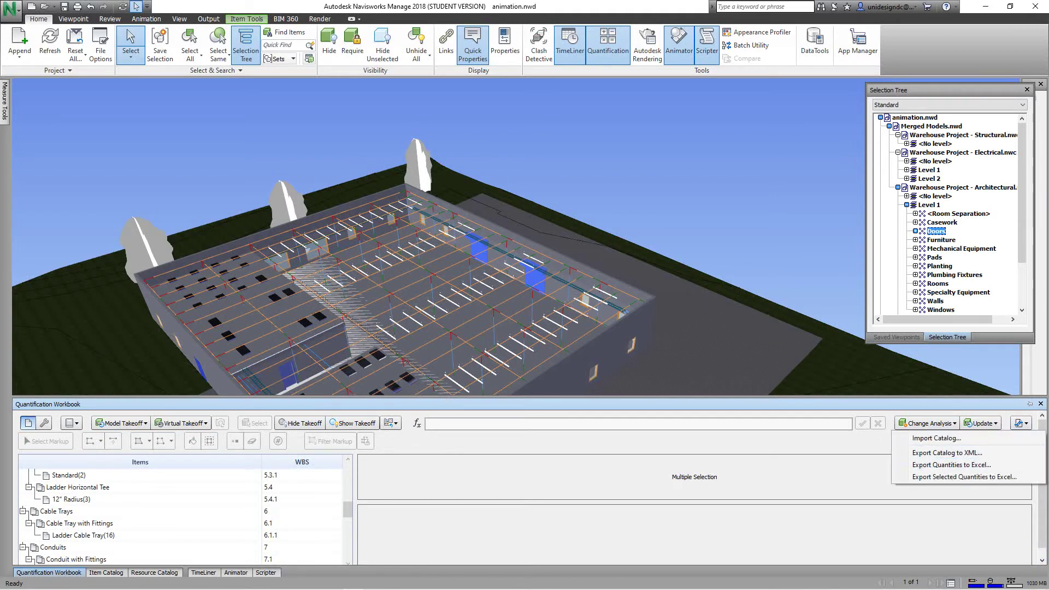
pyautogui.click(947, 453)
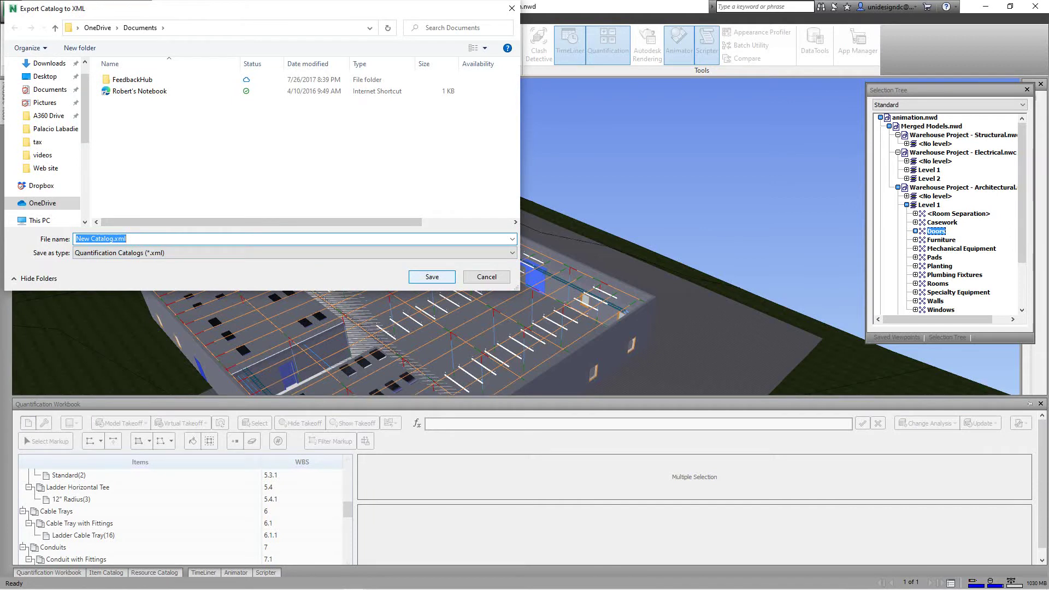
pyautogui.click(432, 277)
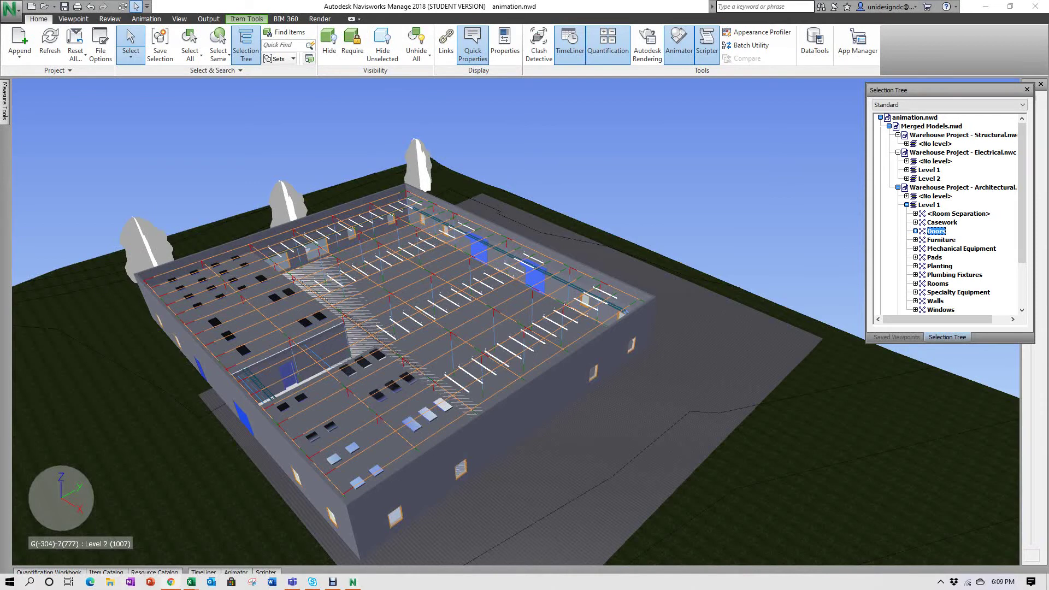
# - Switch to File Explorer and try to open "New Catalog.xml" from the recent files
pyautogui.moveTo(171, 582)
pyautogui.scroll(-3, 114, 500)
pyautogui.click(111, 582)
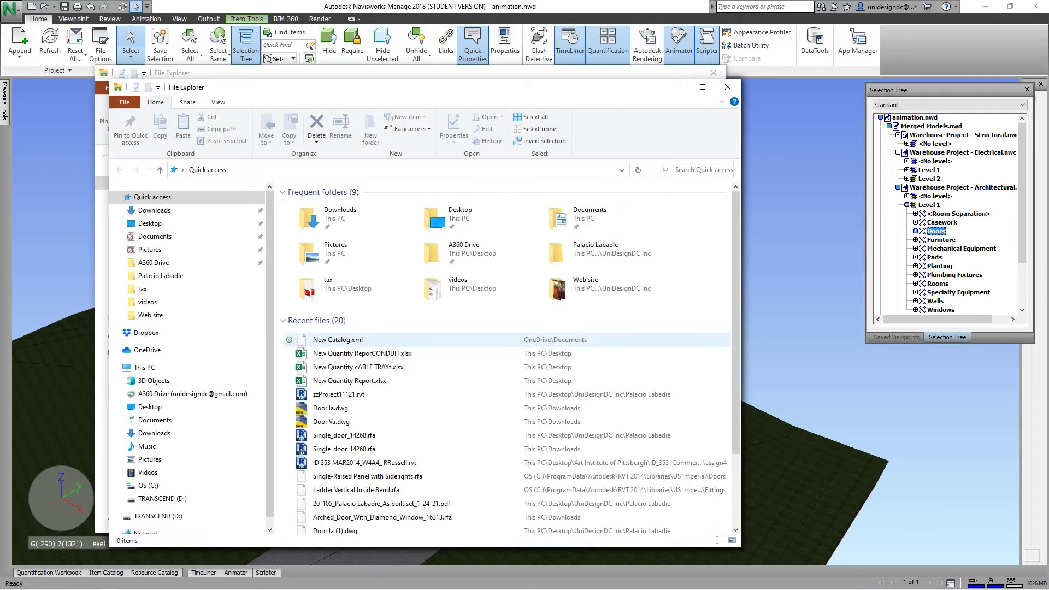
pyautogui.click(342, 342)
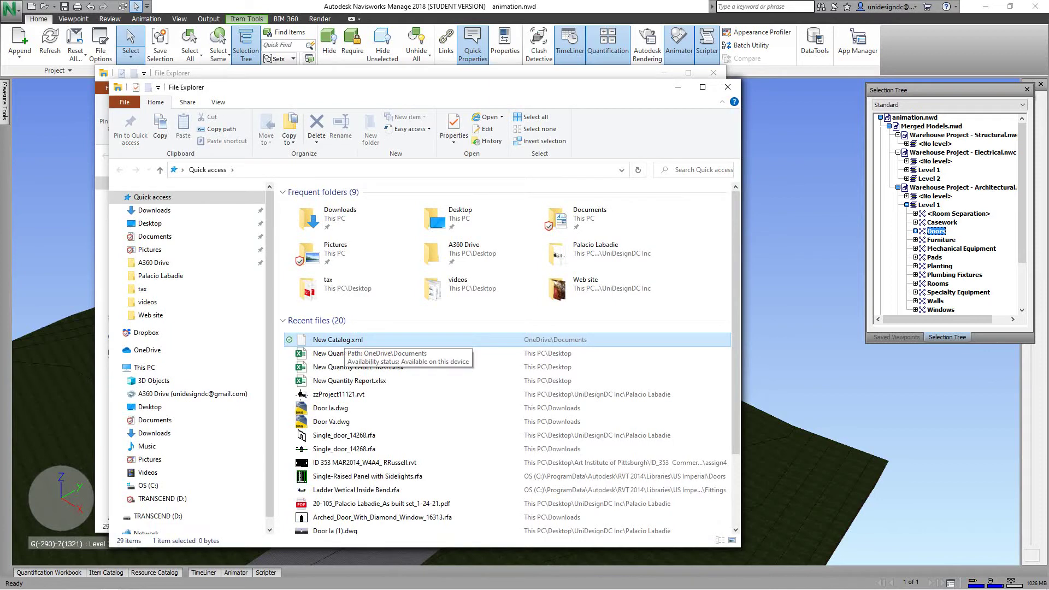
pyautogui.doubleClick(338, 340)
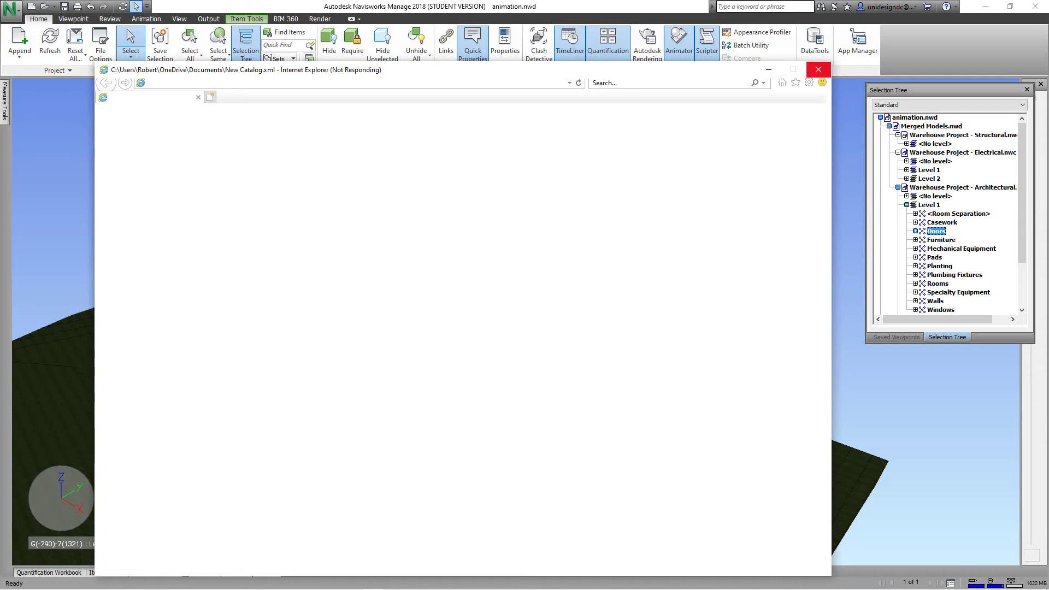
pyautogui.moveTo(614, 75); pyautogui.dragTo(667, 51)
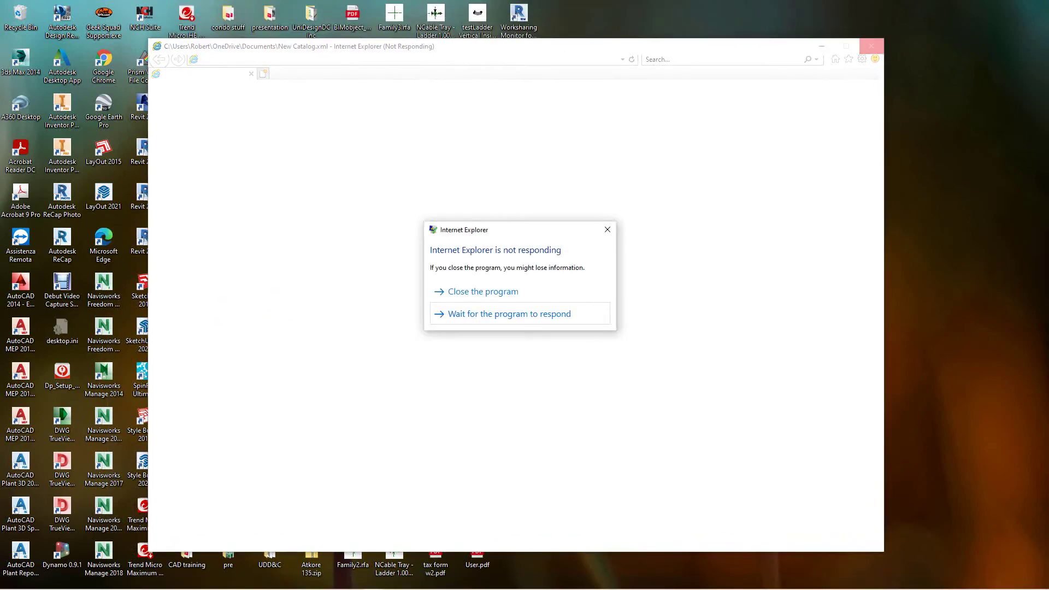
# - Return to Navisworks and select Plumbing Fixtures on Level 1 of the architectural model
pyautogui.moveTo(393, 582)
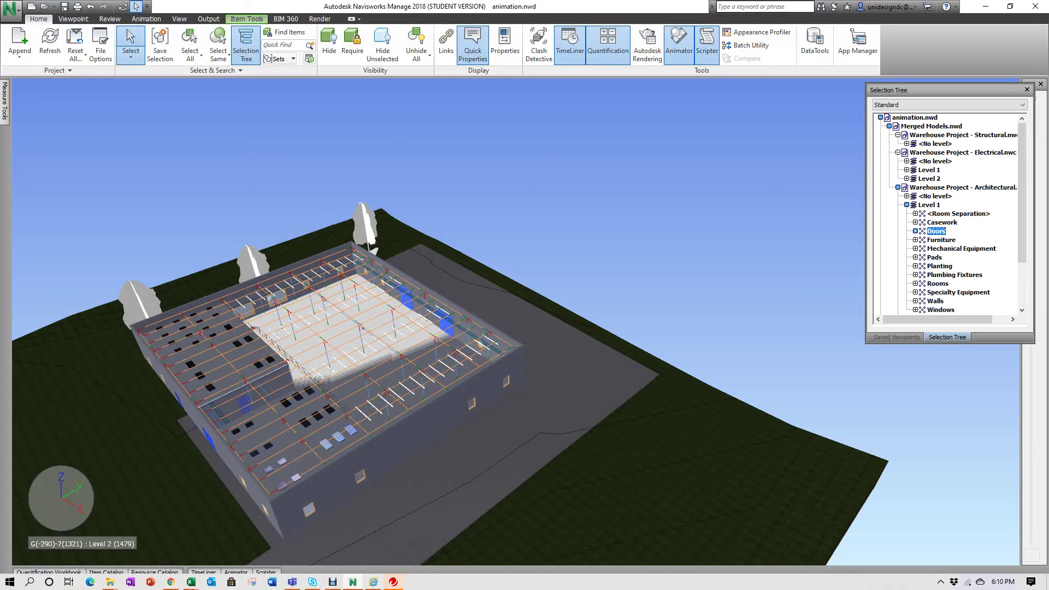
pyautogui.scroll(-3, 694, 353)
pyautogui.scroll(3, 694, 354)
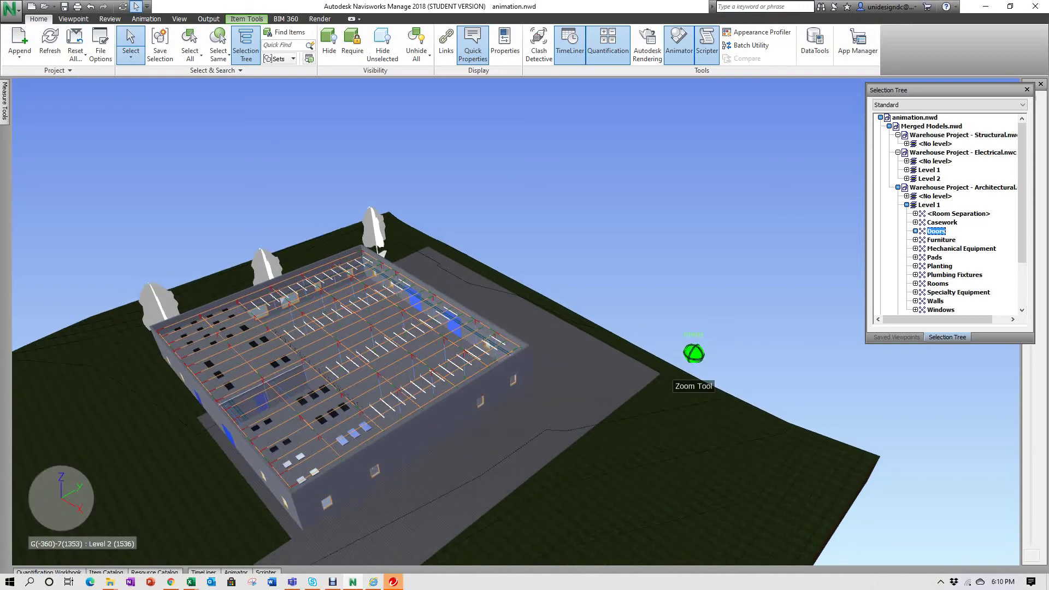
pyautogui.scroll(4, 694, 353)
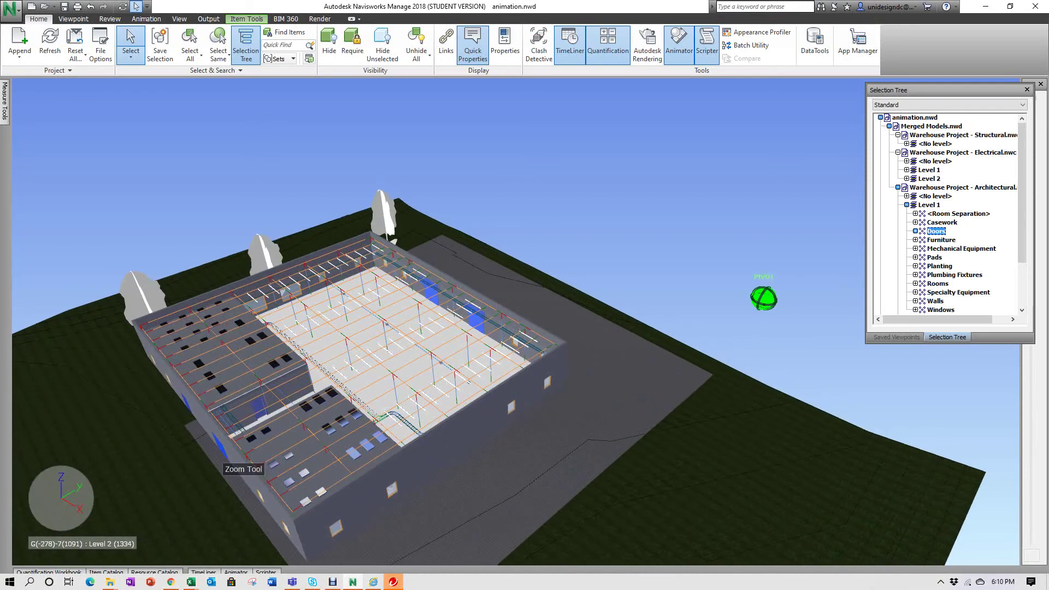
pyautogui.scroll(-3, 951, 246)
pyautogui.scroll(3, 951, 246)
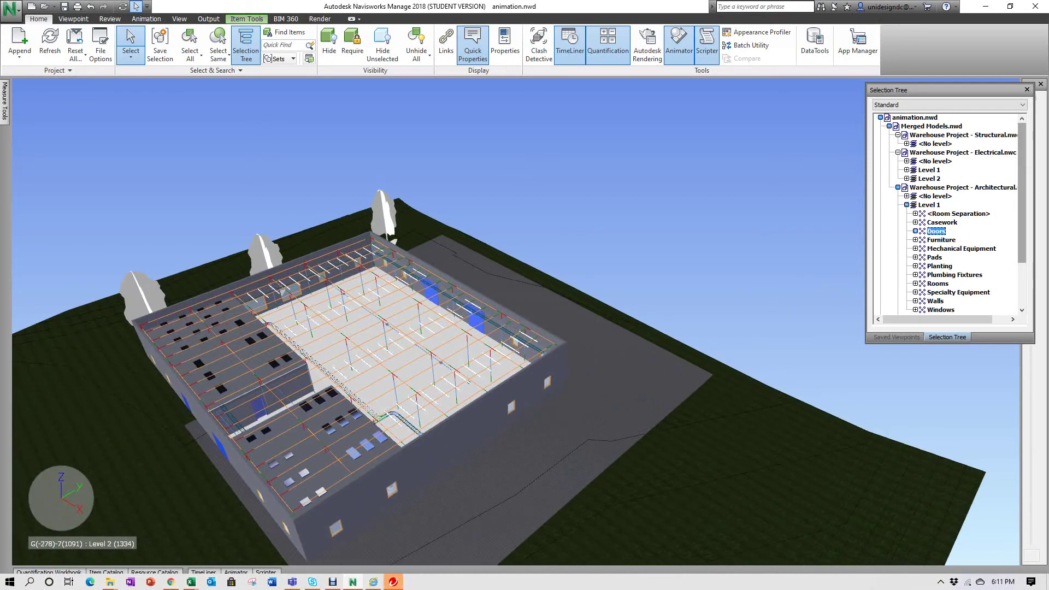
pyautogui.scroll(-3, 951, 246)
pyautogui.scroll(3, 951, 246)
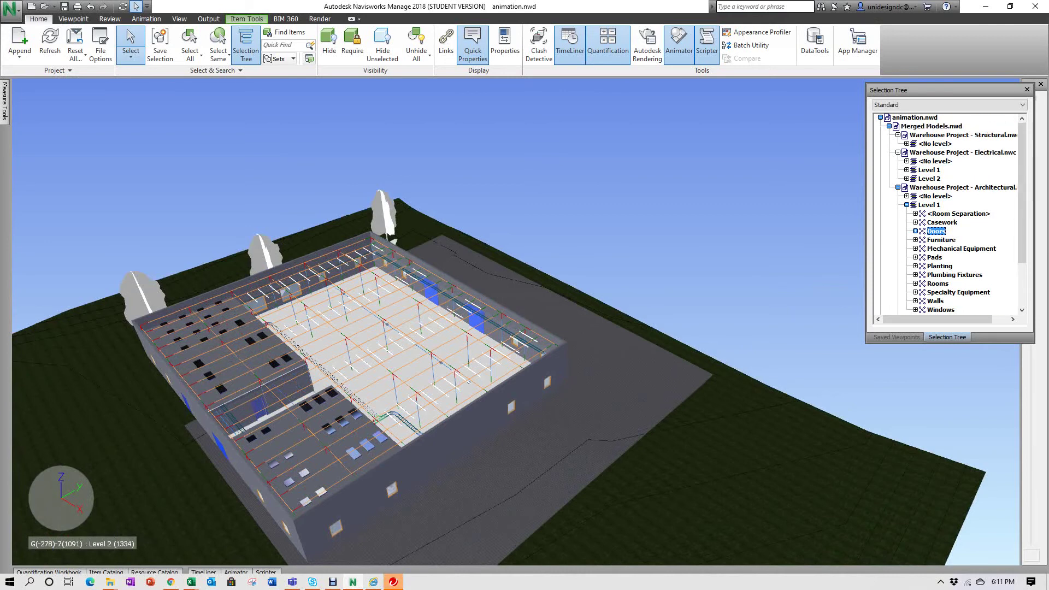
pyautogui.click(954, 275)
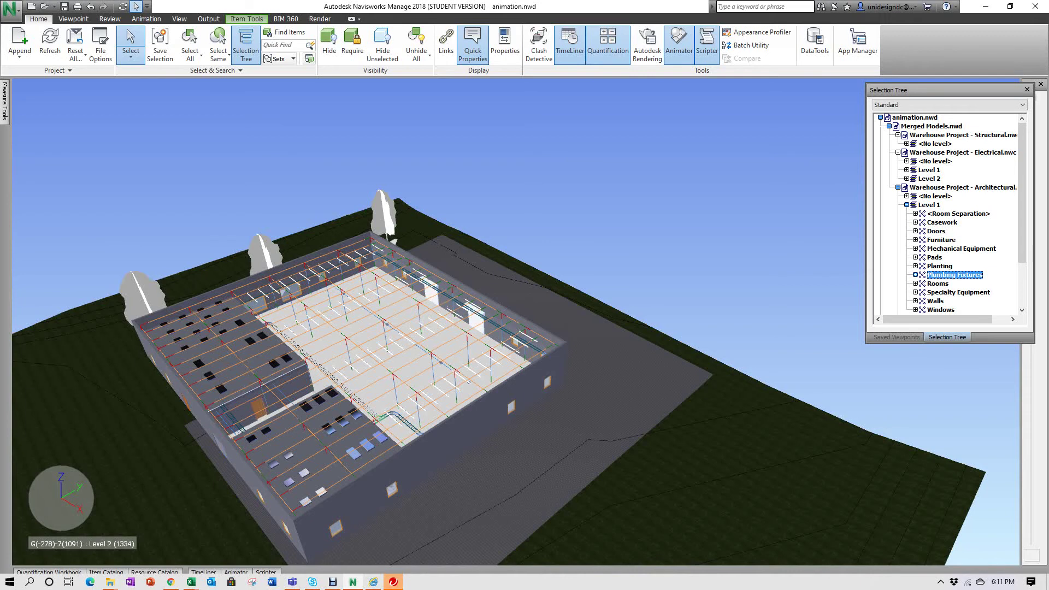
# - Take off the selected Level 1 Plumbing Fixtures of the architectural model to a new catalog item
pyautogui.rightClick(953, 275)
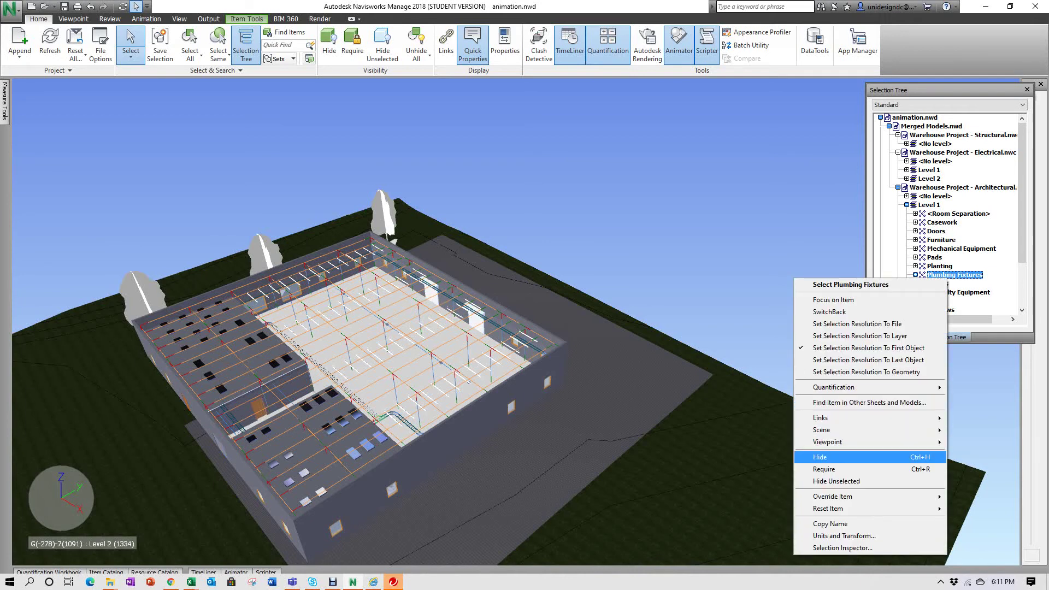
pyautogui.moveTo(833, 387)
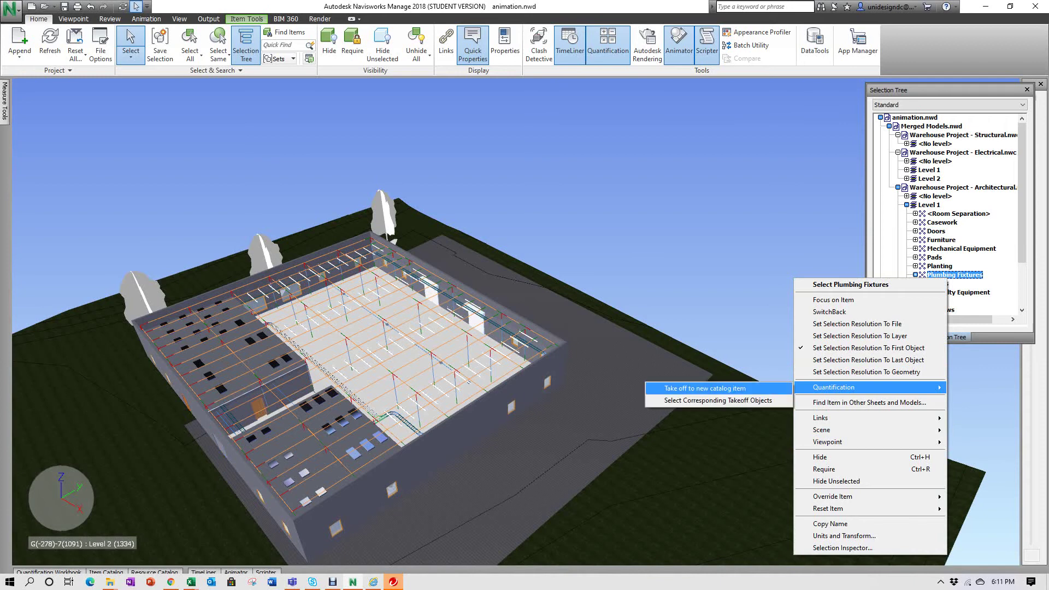
pyautogui.click(705, 389)
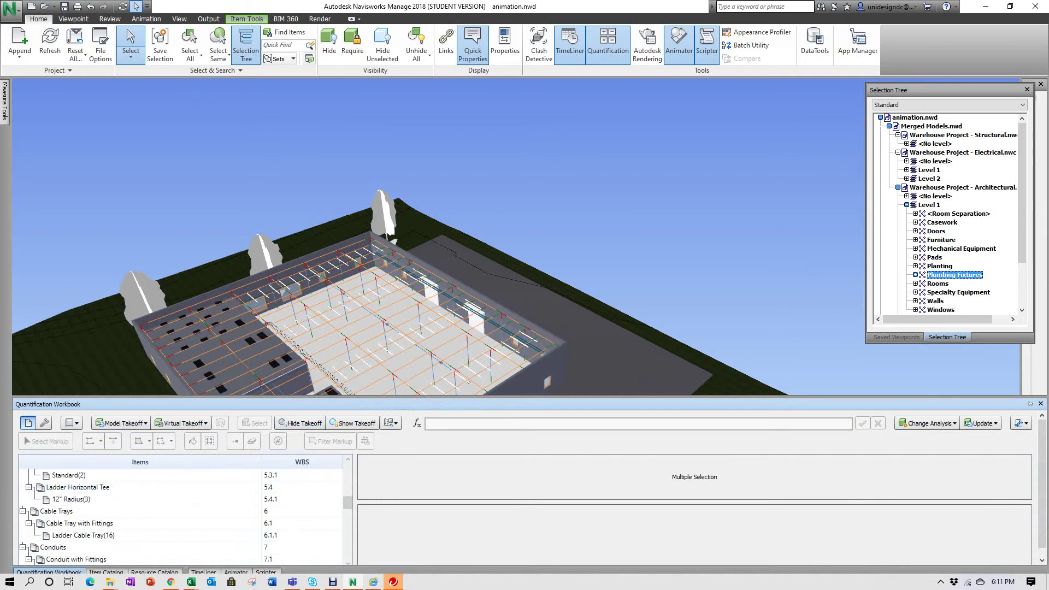
# - Export the quantification catalog to XML in the OneDrive Documents folder, overwriting the existing "New Catalog.xml"
pyautogui.click(1019, 423)
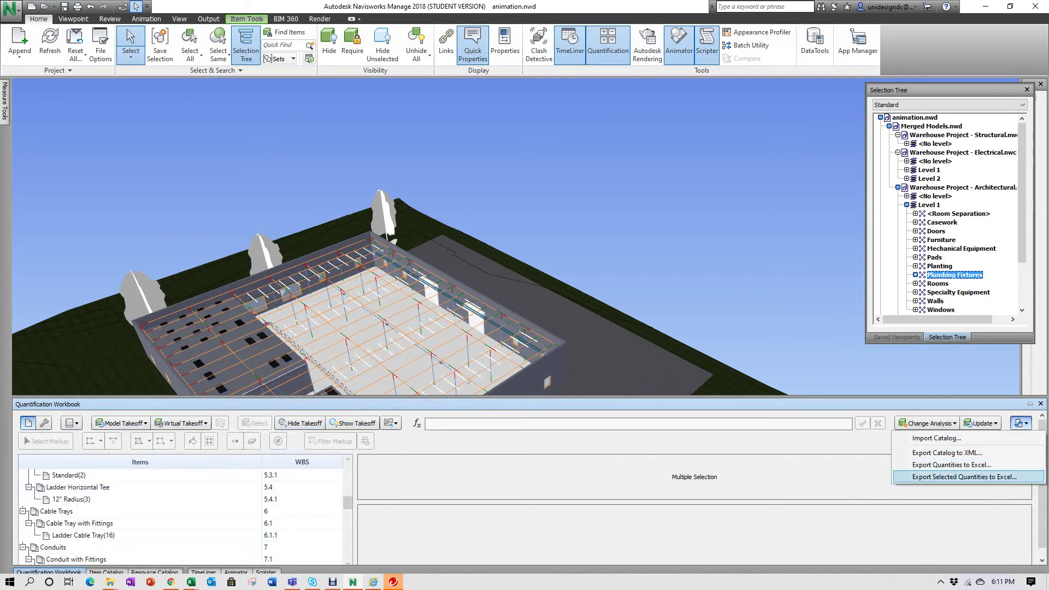
pyautogui.click(948, 452)
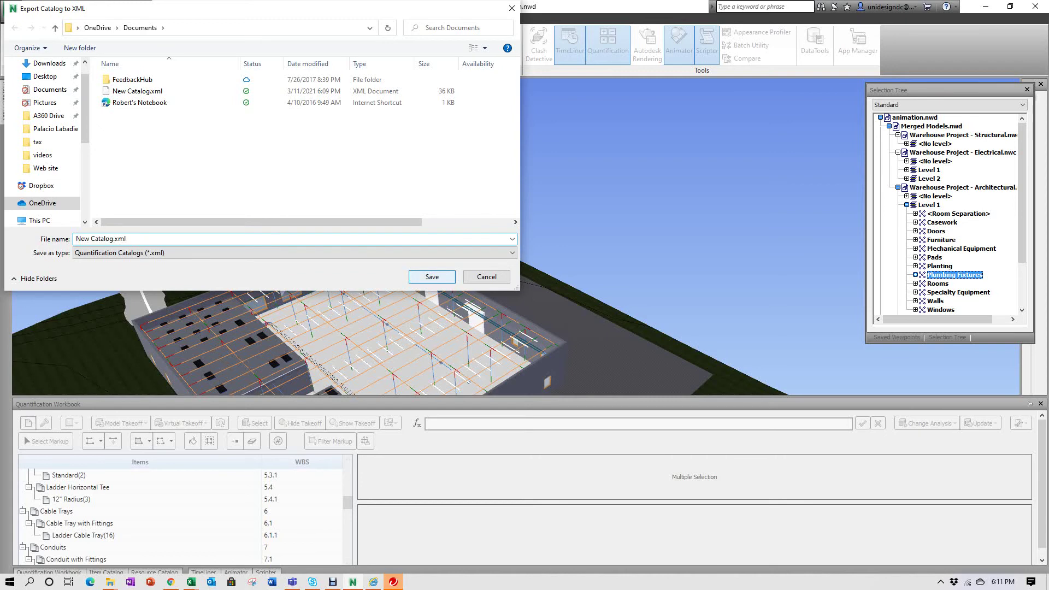
pyautogui.press('Return')
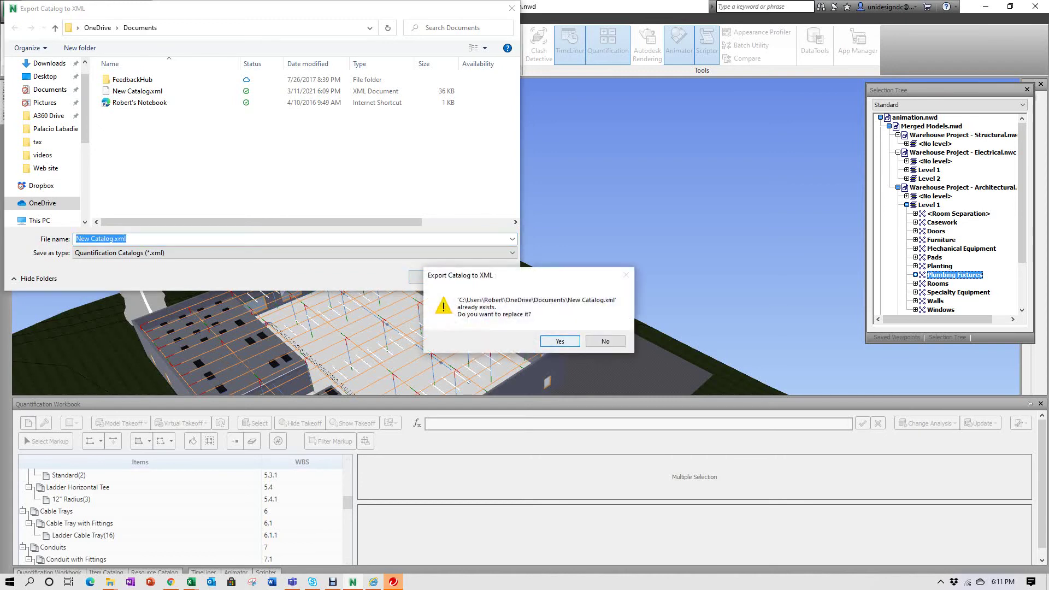
pyautogui.press('Return')
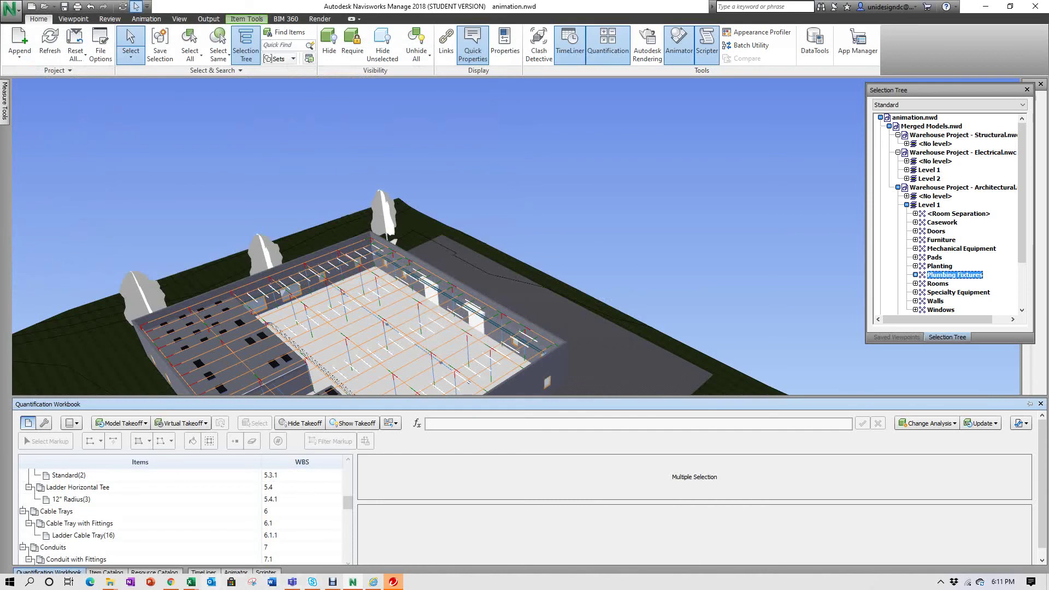
# - Switch to File Explorer, open "New Catalog.xml" from the recent files and review its item groups and variables
pyautogui.moveTo(110, 582)
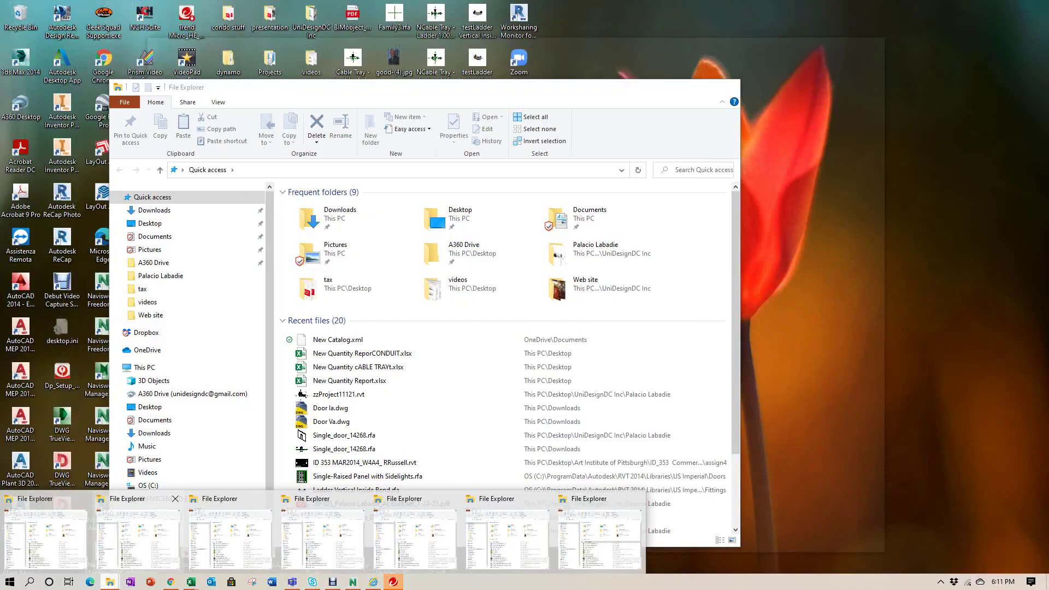
pyautogui.click(138, 533)
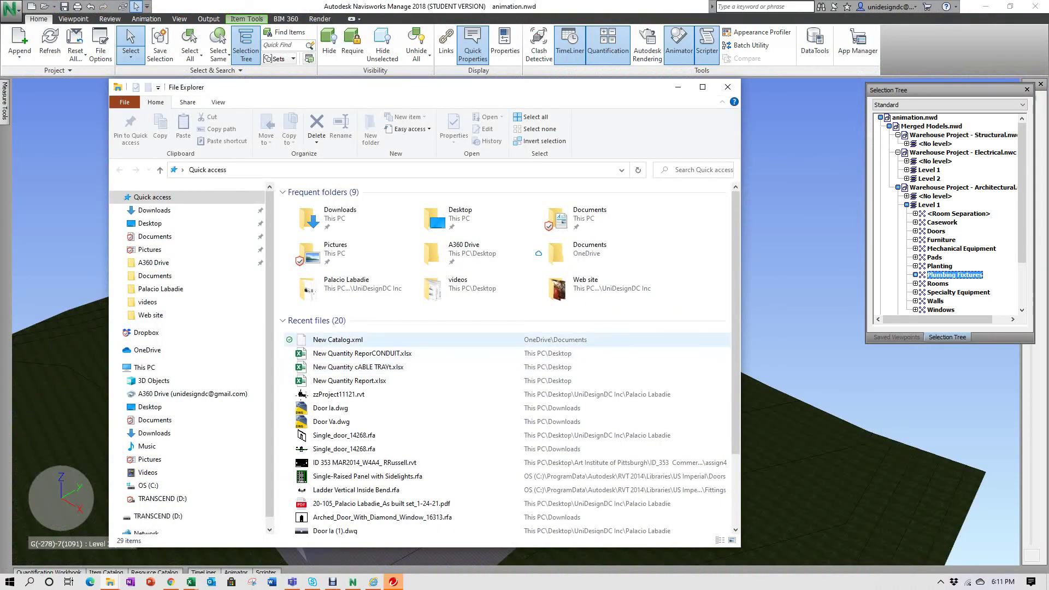
pyautogui.doubleClick(337, 340)
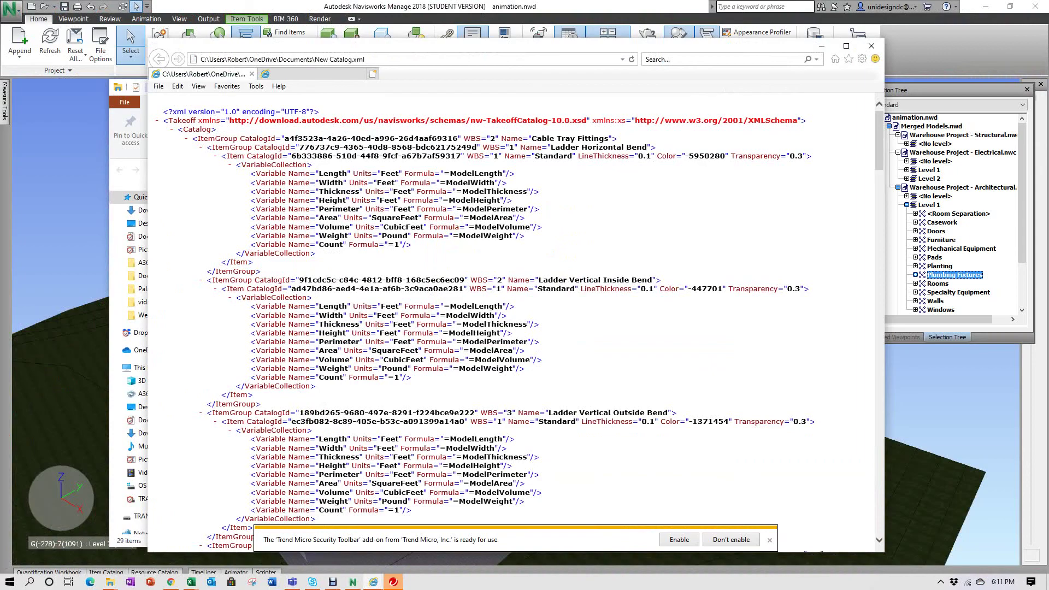
pyautogui.scroll(-13, 516, 322)
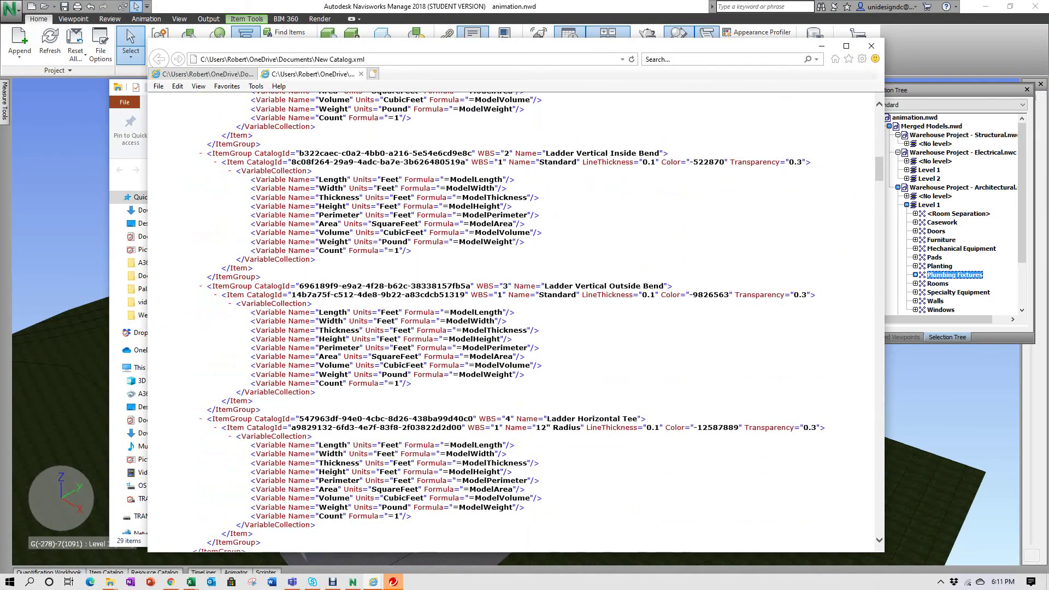
pyautogui.scroll(-15, 489, 323)
pyautogui.scroll(20, 516, 323)
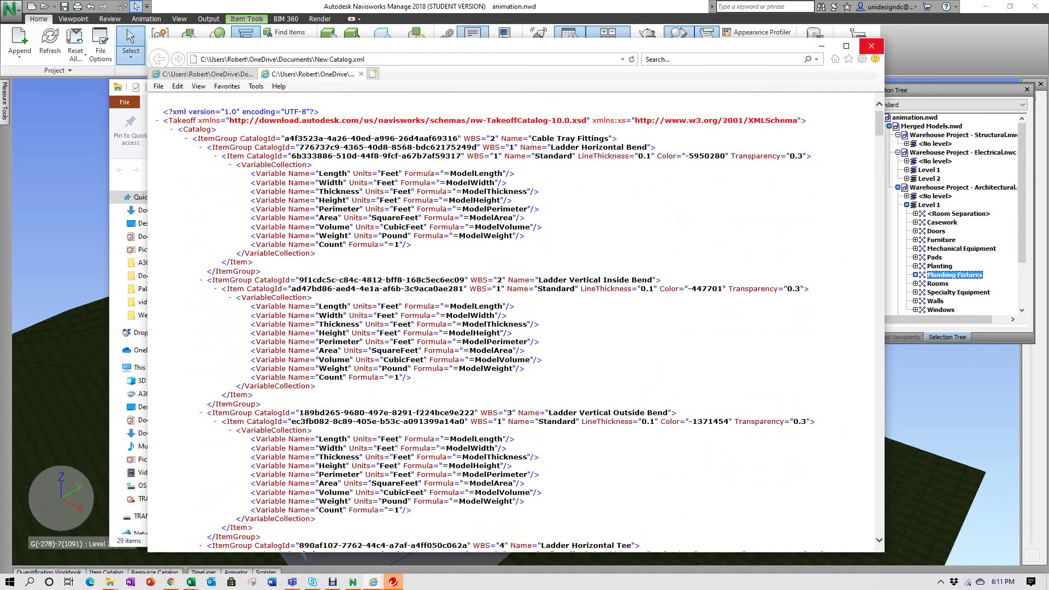
# - Close both catalog tabs in Internet Explorer and the File Explorer window to return to Navisworks
pyautogui.click(872, 46)
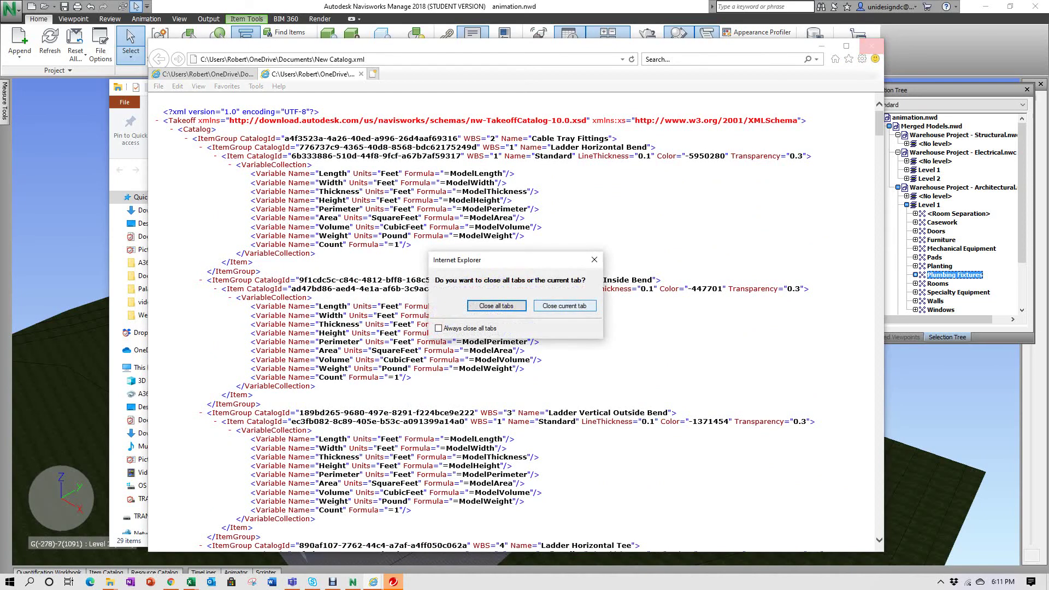
pyautogui.click(565, 306)
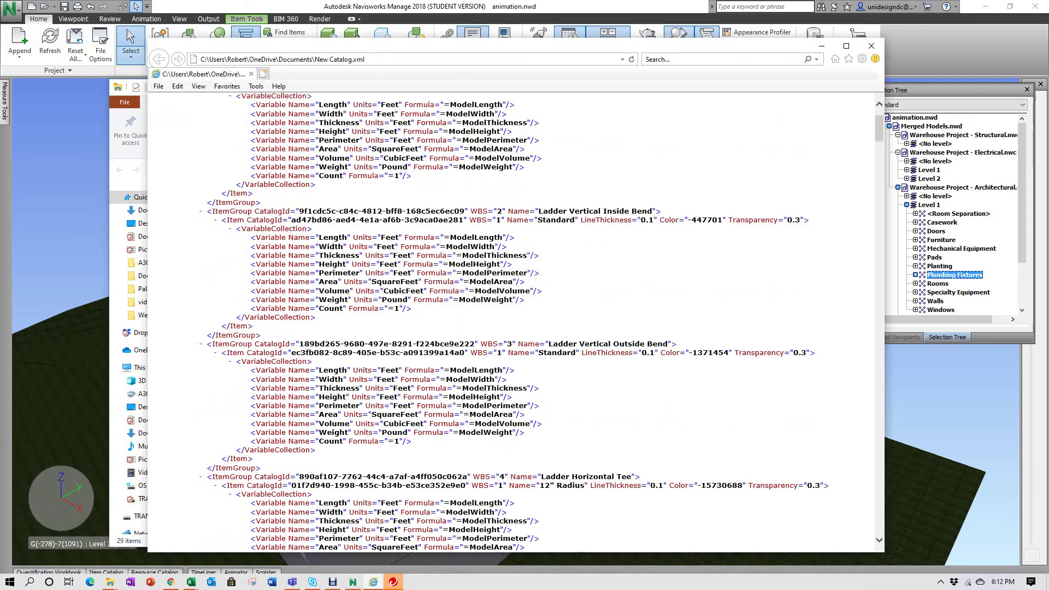
pyautogui.click(872, 46)
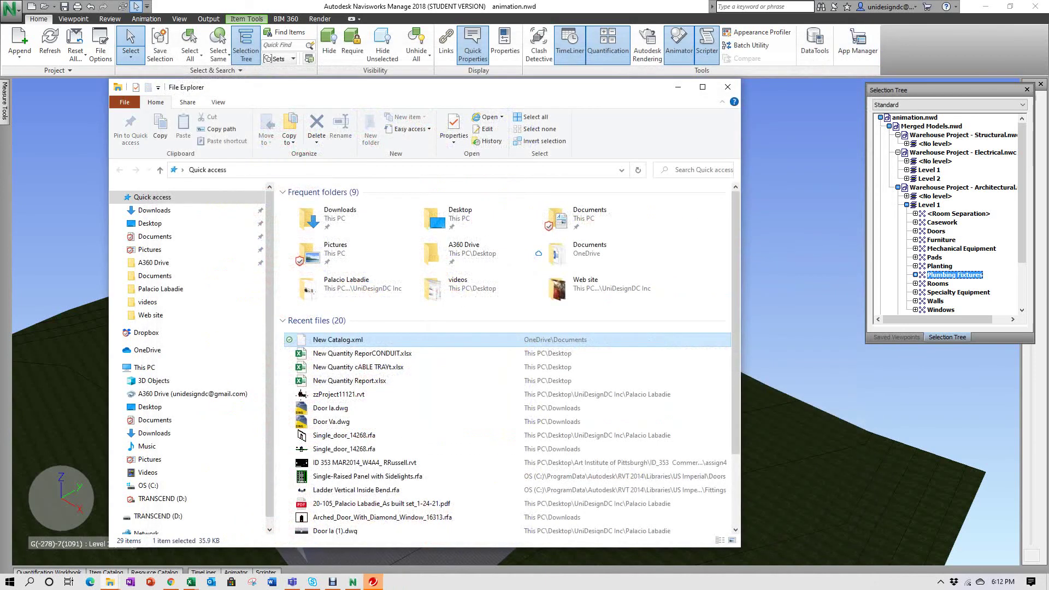
pyautogui.click(728, 87)
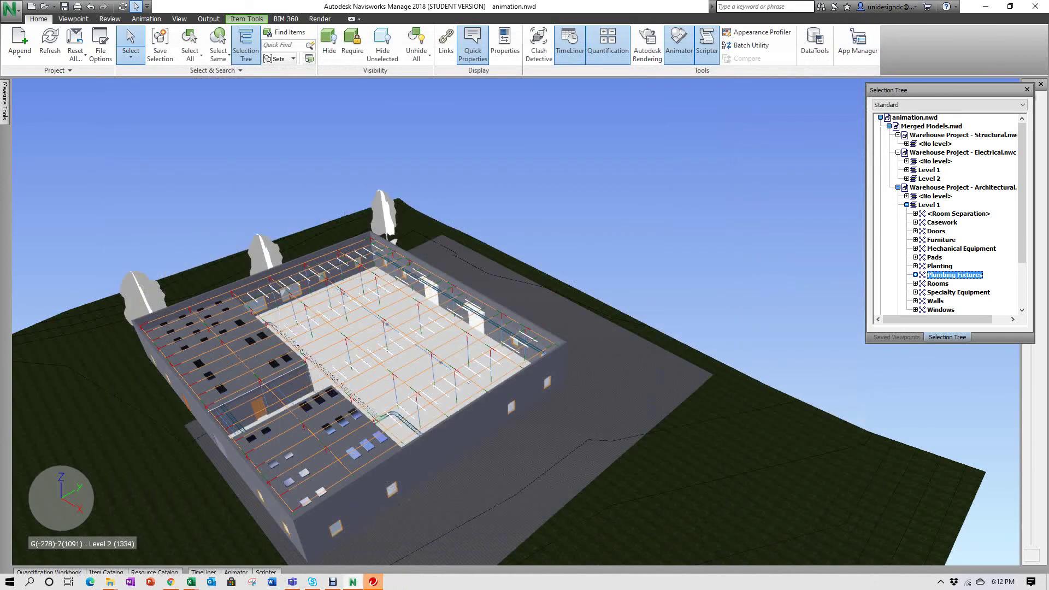
pyautogui.scroll(8, 433, 417)
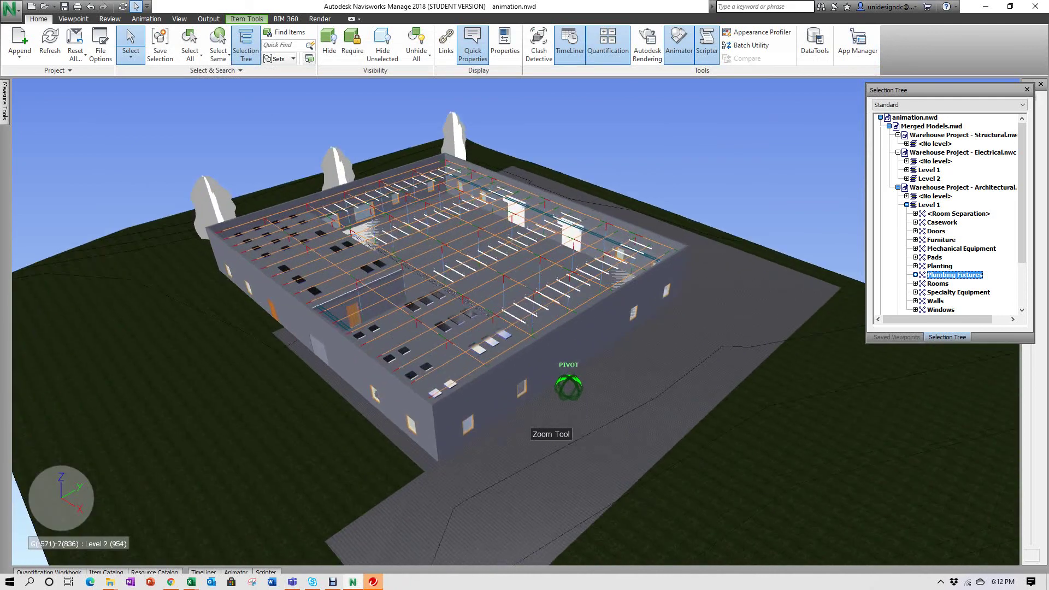
pyautogui.moveTo(551, 397); pyautogui.dragTo(487, 447, button='middle')
pyautogui.scroll(3, 476, 470)
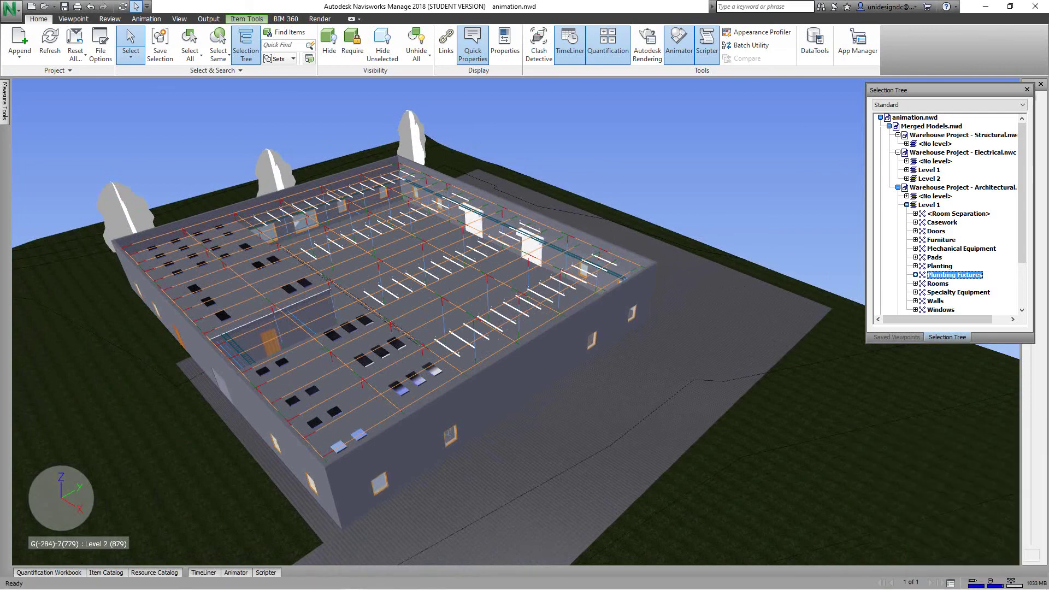
pyautogui.click(332, 583)
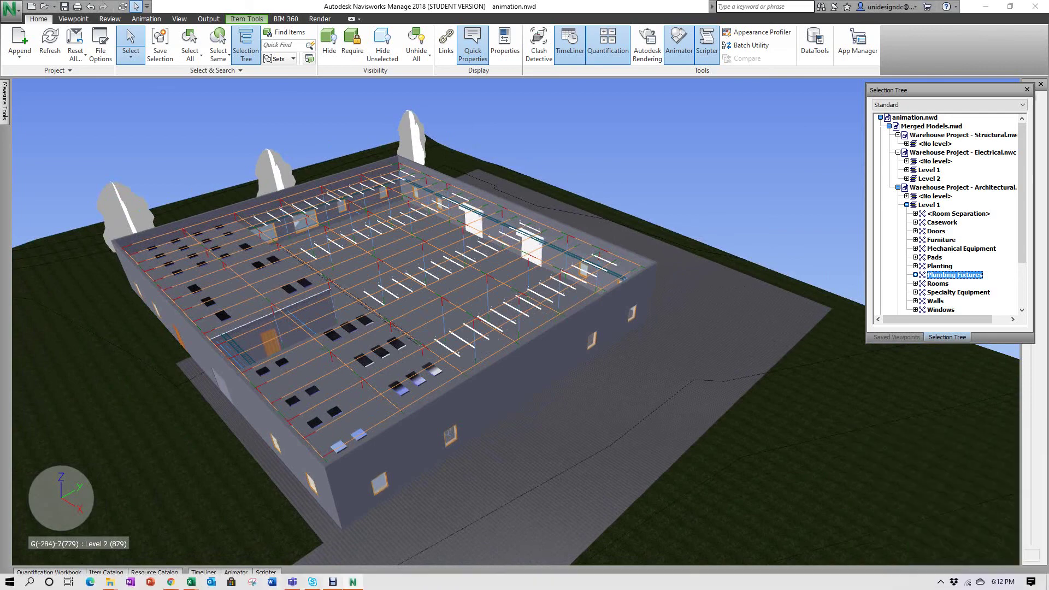